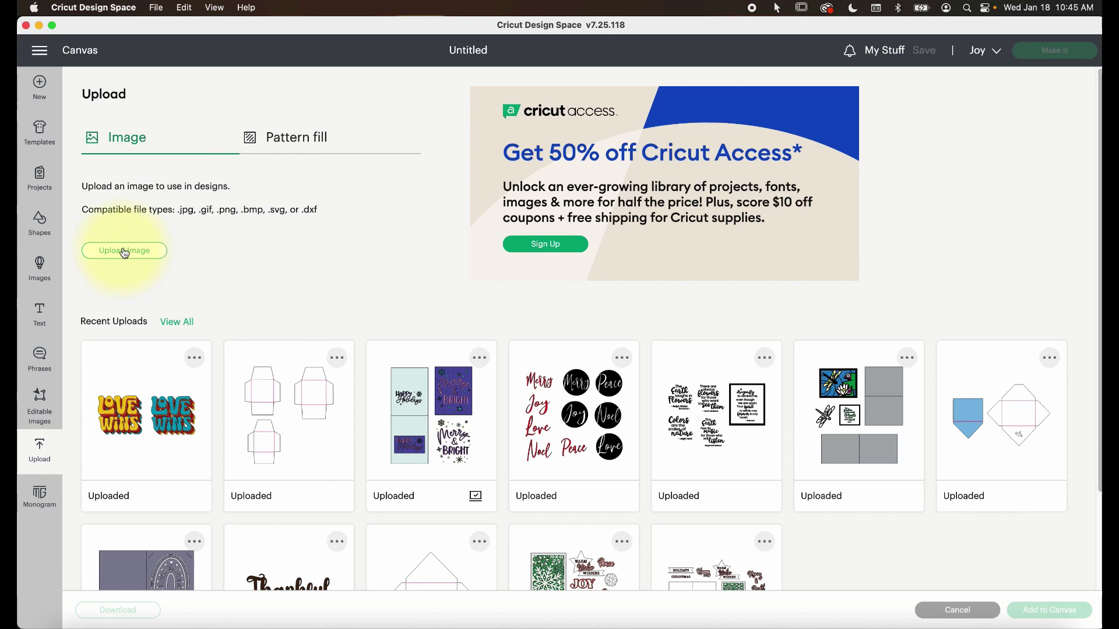
- Choose the Retro-Love-SquareCard SVG from the Retro Love - Square Card folder inside MySVGDesigns as the image for upload
{"action": "left_click", "coordinate": [124, 251]}
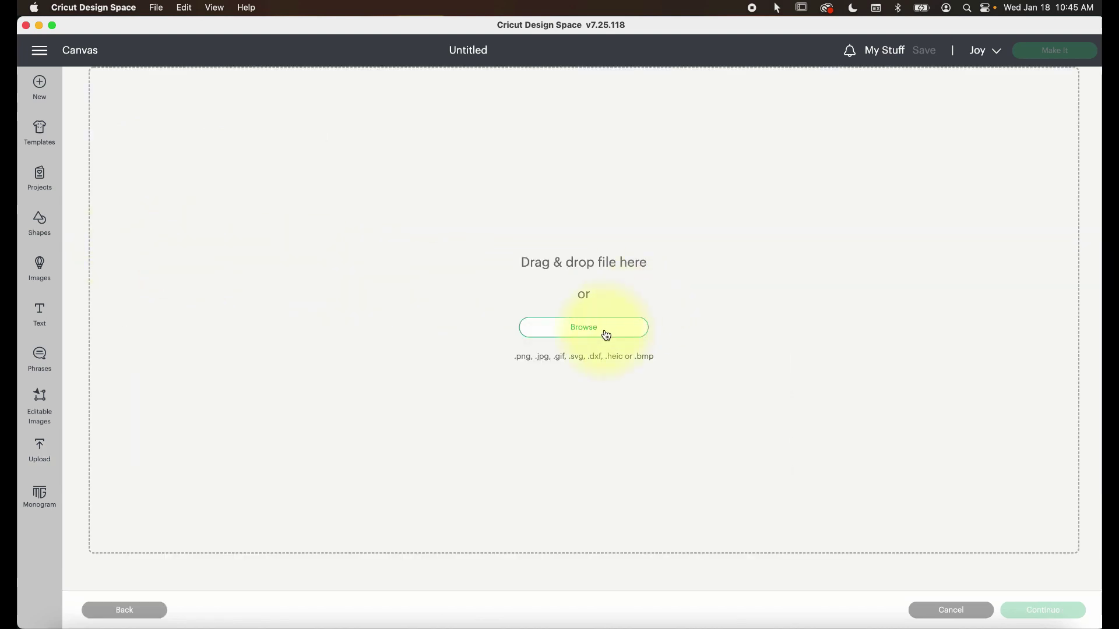
{"action": "left_click", "coordinate": [584, 330]}
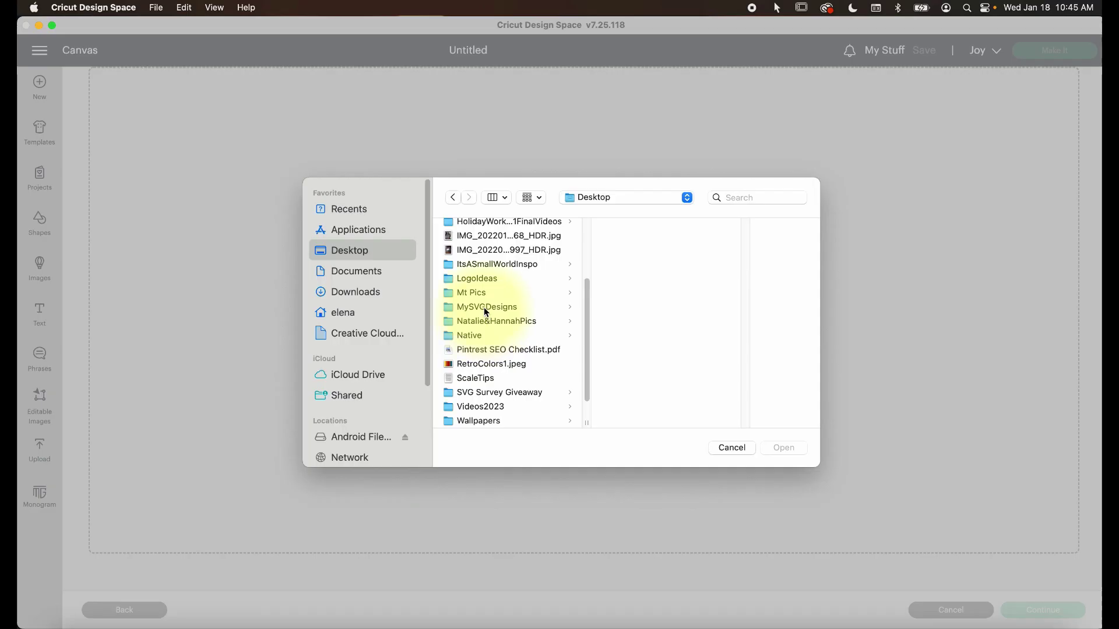
{"action": "left_click", "coordinate": [484, 306]}
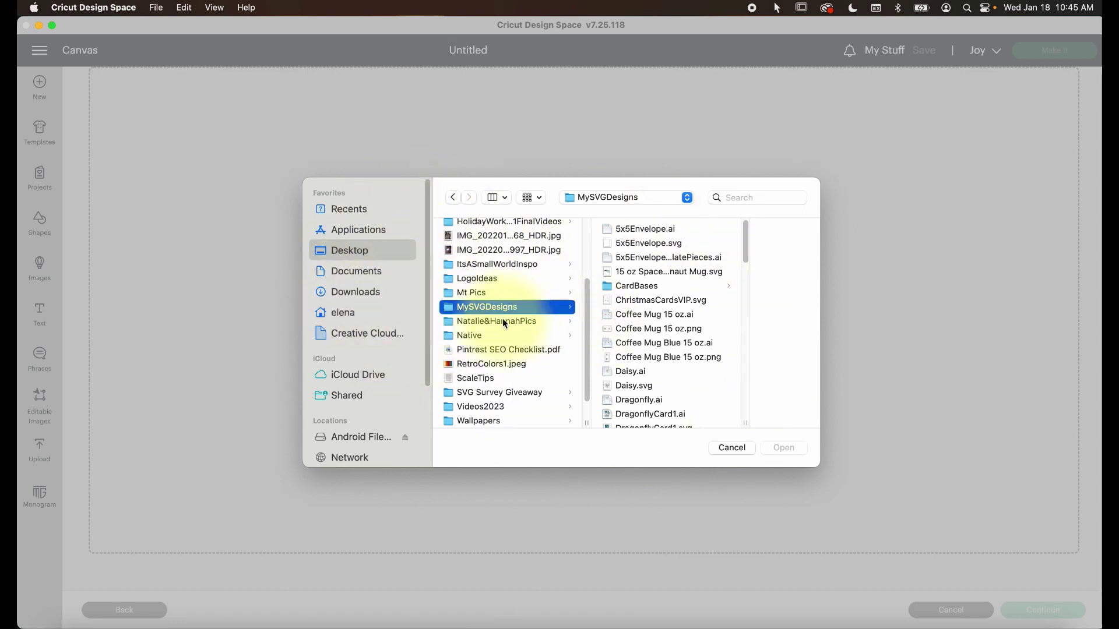
{"action": "scroll", "coordinate": [680, 257], "scroll_direction": "down", "scroll_amount": 5}
{"action": "scroll", "coordinate": [680, 255], "scroll_direction": "down", "scroll_amount": 10}
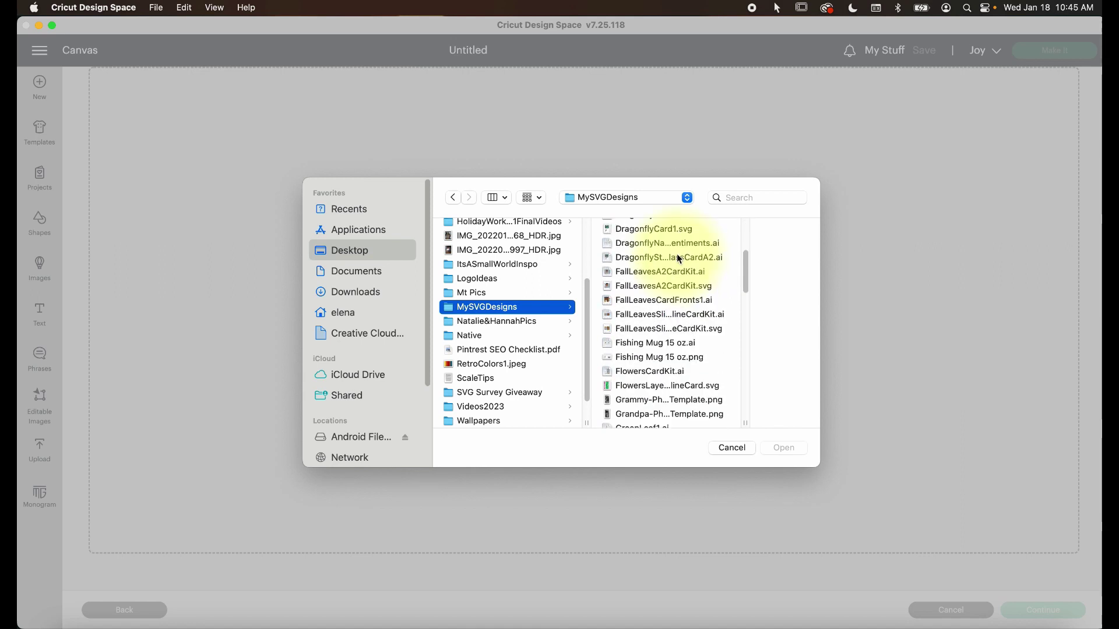
{"action": "scroll", "coordinate": [673, 256], "scroll_direction": "down", "scroll_amount": 5}
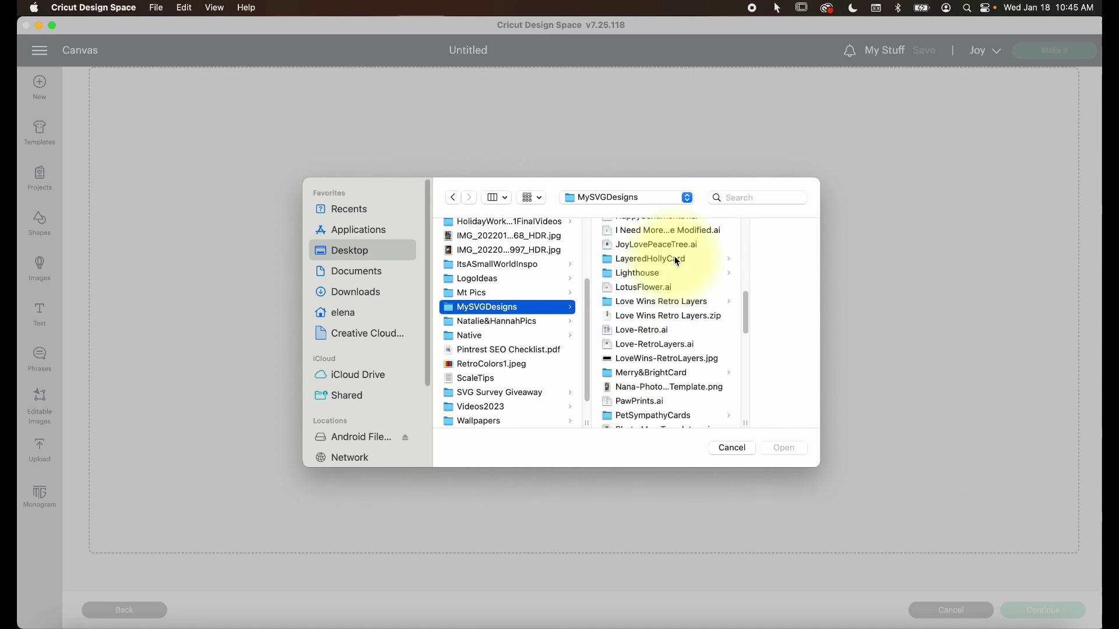
{"action": "scroll", "coordinate": [673, 256], "scroll_direction": "down", "scroll_amount": 3}
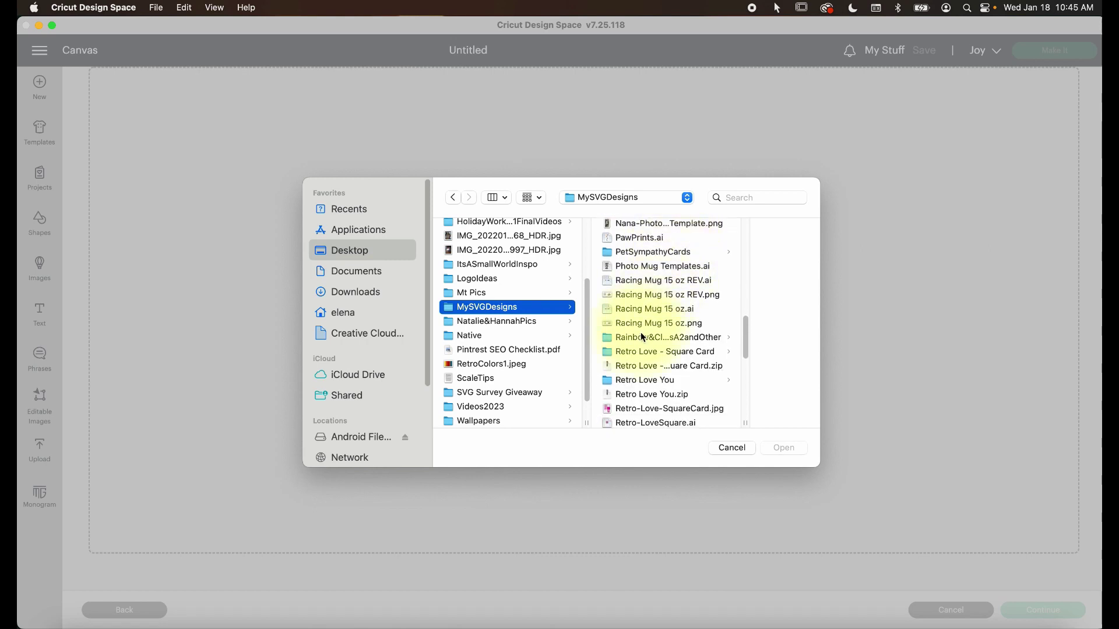
{"action": "left_click", "coordinate": [639, 353]}
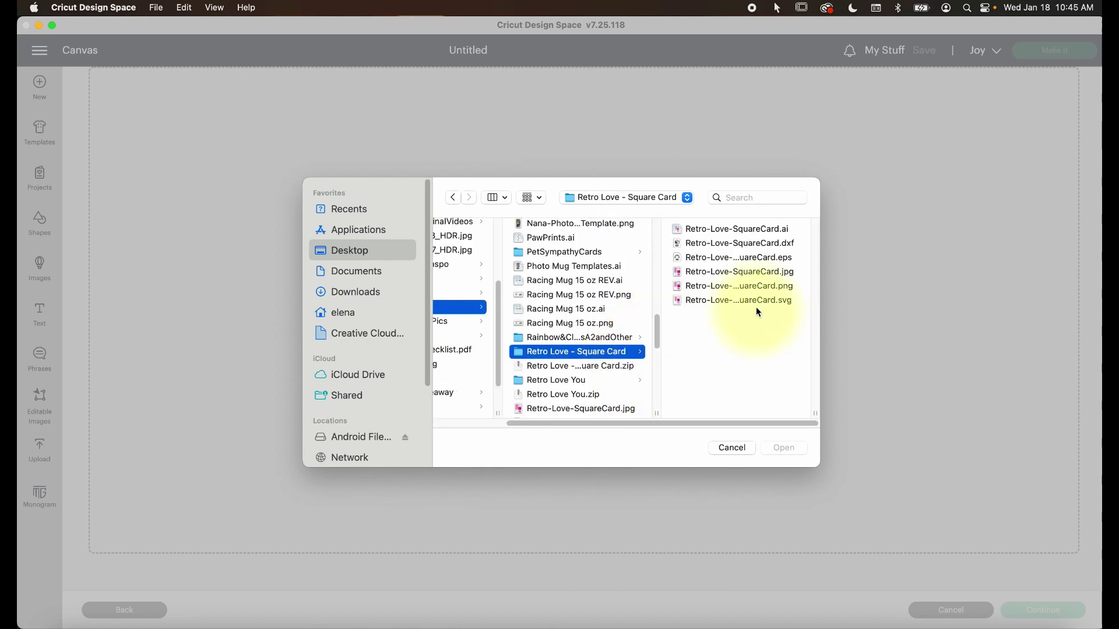
{"action": "left_click", "coordinate": [743, 299]}
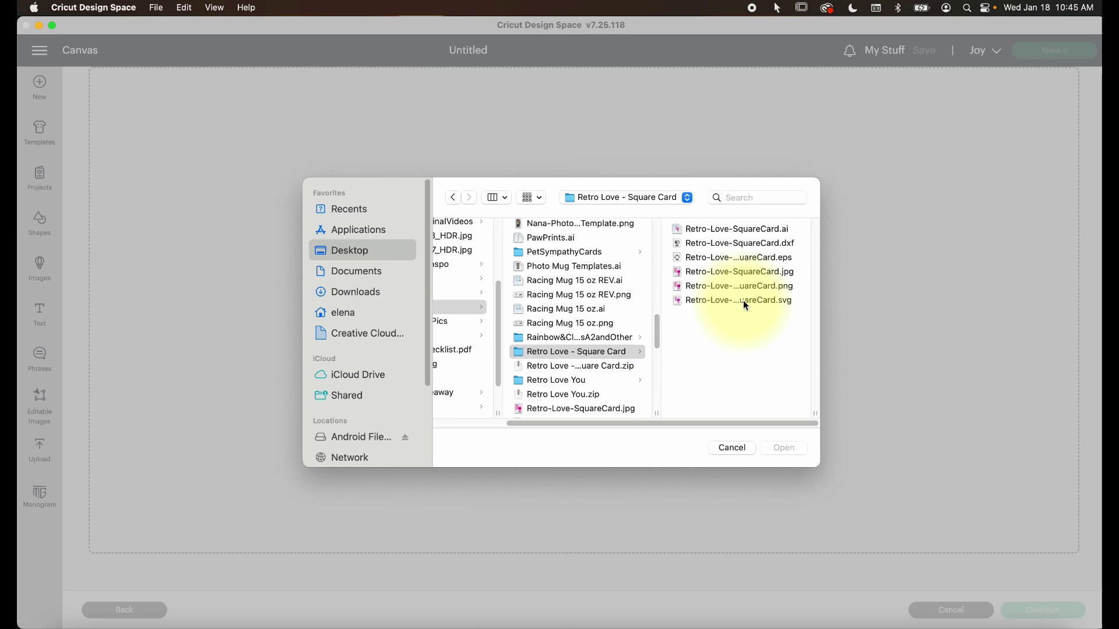
{"action": "left_click", "coordinate": [784, 449]}
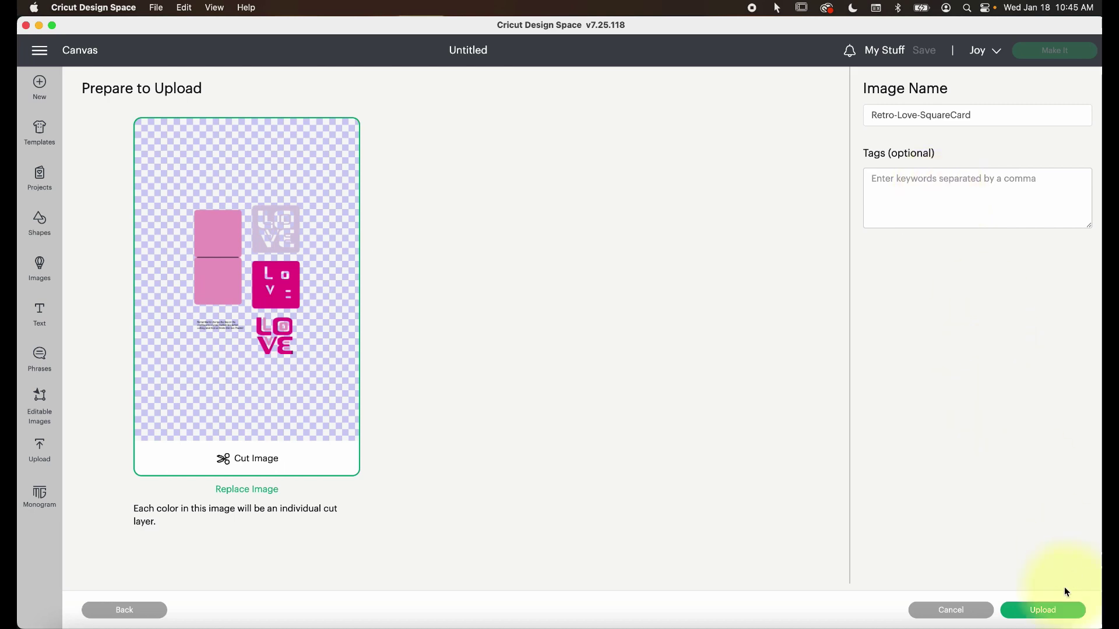
- Upload the Retro-Love-SquareCard image and add it from the recent uploads to the canvas
{"action": "left_click", "coordinate": [1025, 612]}
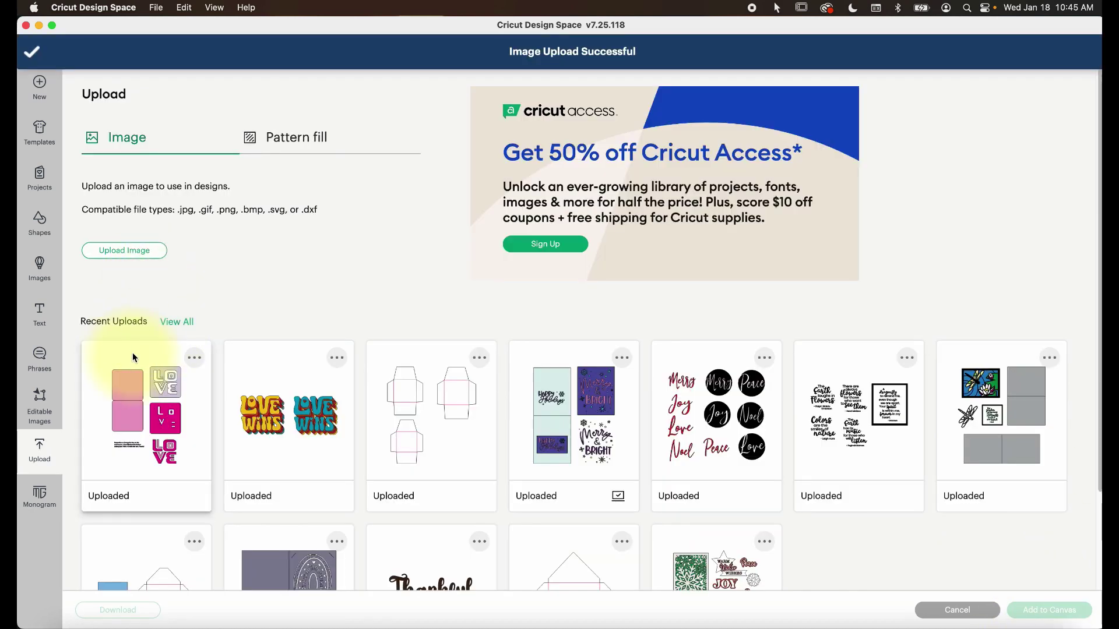
{"action": "left_click", "coordinate": [127, 357]}
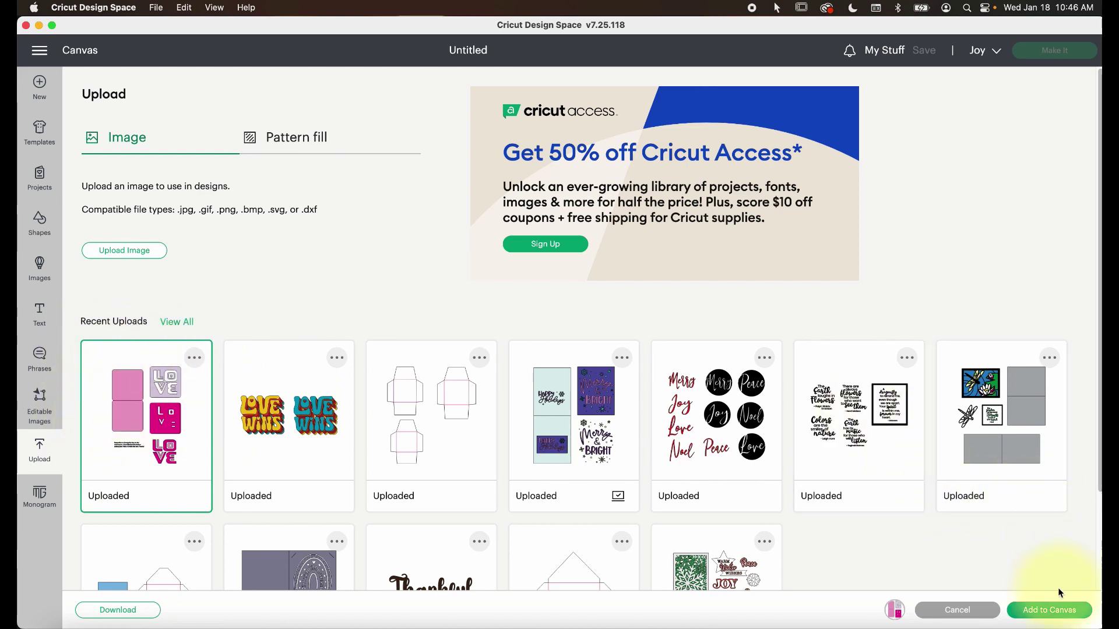
{"action": "left_click", "coordinate": [1049, 613]}
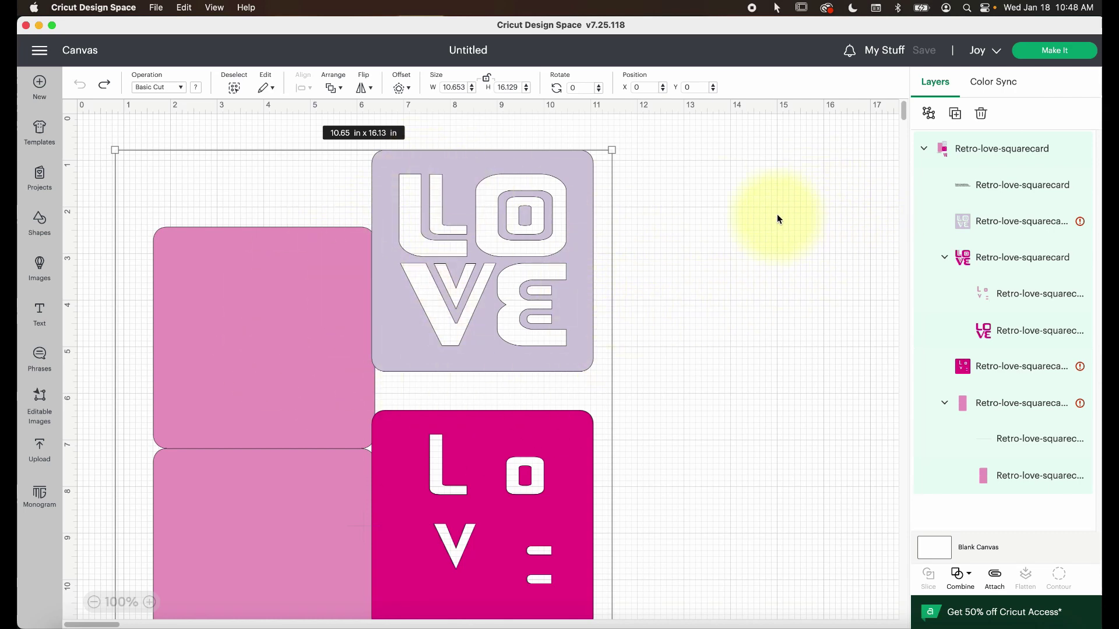
- Ungroup the imported card design, and move the lavender and magenta panels clear of the pink card base to about X 7.8 in
{"action": "left_click", "coordinate": [931, 117]}
{"action": "left_click", "coordinate": [677, 307]}
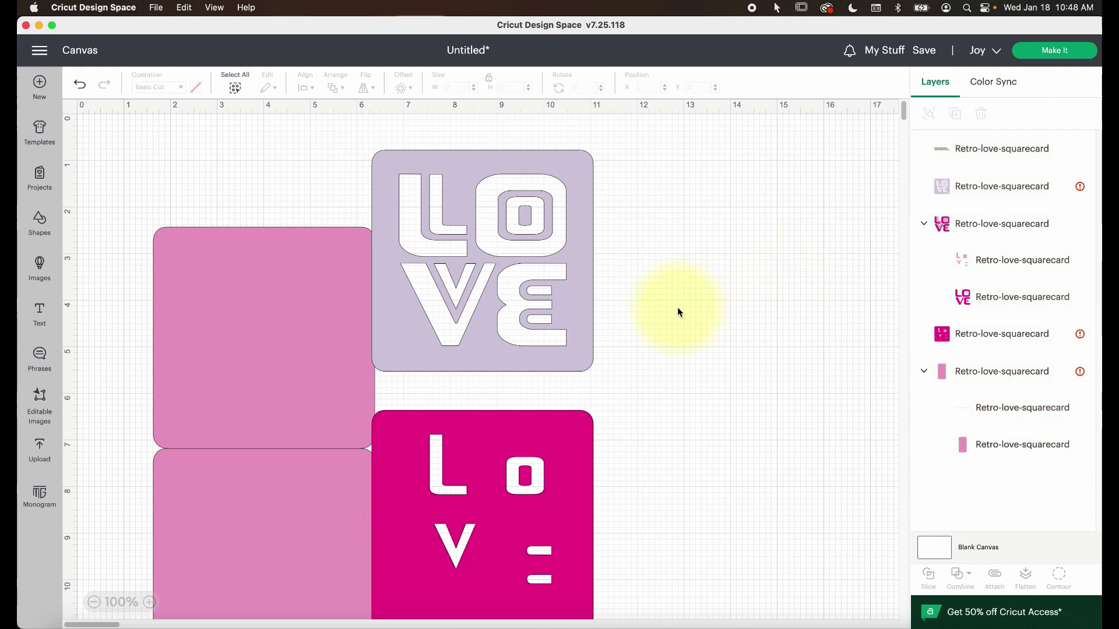
{"action": "left_click_drag", "start_coordinate": [413, 321], "coordinate": [485, 332]}
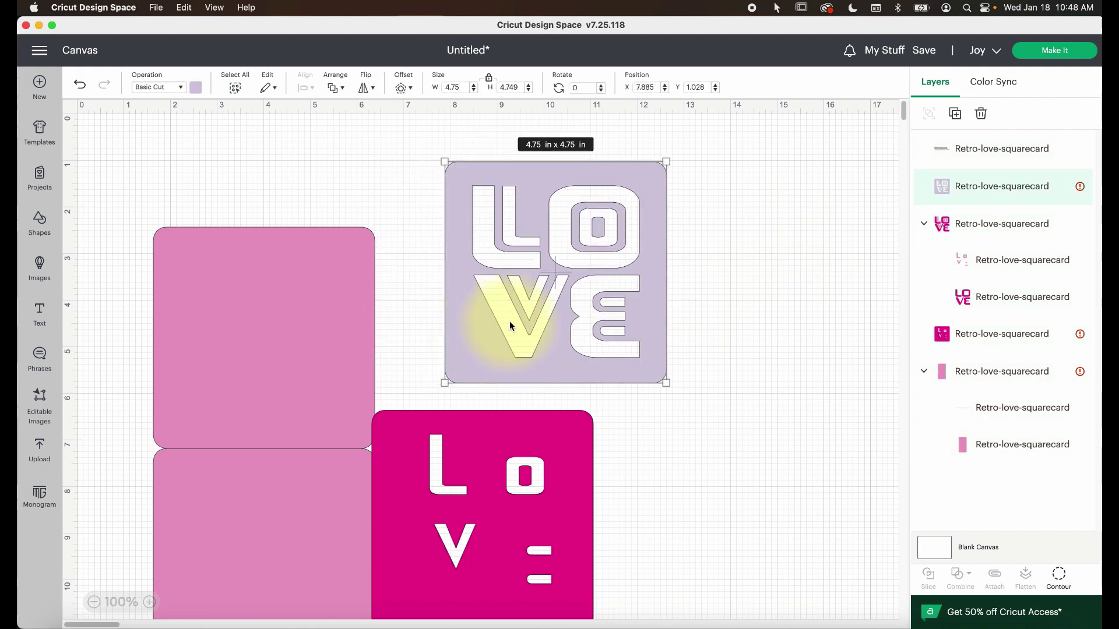
{"action": "scroll", "coordinate": [510, 325], "scroll_direction": "down", "scroll_amount": 5}
{"action": "left_click", "coordinate": [512, 325]}
{"action": "scroll", "coordinate": [482, 274], "scroll_direction": "down", "scroll_amount": 5}
{"action": "scroll", "coordinate": [526, 263], "scroll_direction": "up", "scroll_amount": 5}
{"action": "left_click_drag", "start_coordinate": [477, 343], "coordinate": [474, 390]}
{"action": "left_click_drag", "start_coordinate": [477, 471], "coordinate": [472, 489]}
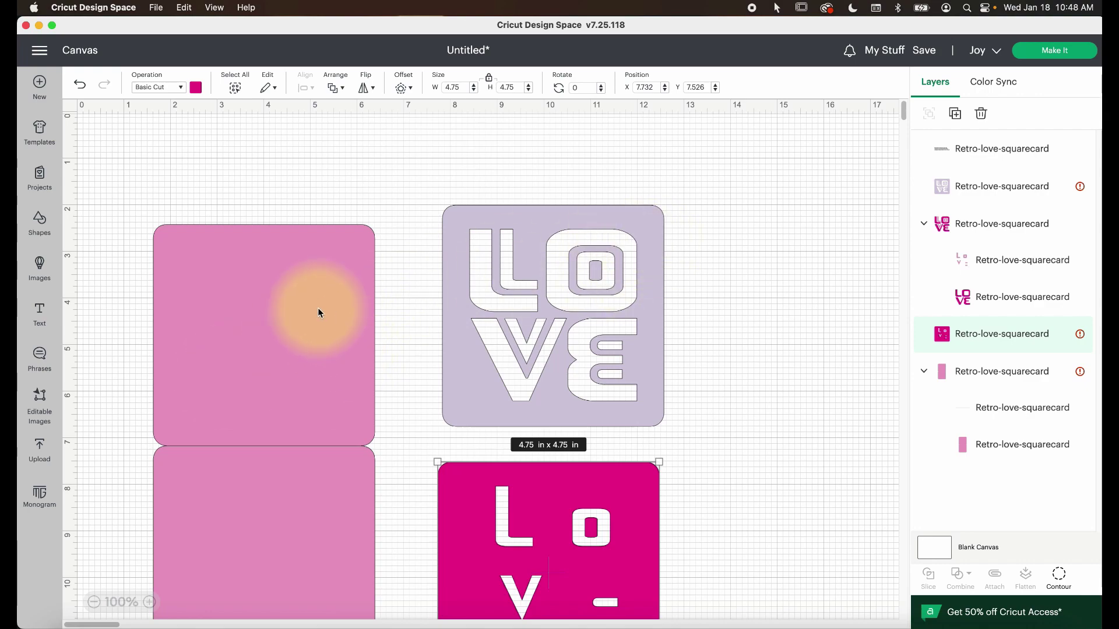
- Move the two-colour LOVE lettering into the letter openings of the lavender panel, and select the lettering together with the panel
{"action": "scroll", "coordinate": [319, 306], "scroll_direction": "down", "scroll_amount": 4}
{"action": "scroll", "coordinate": [320, 304], "scroll_direction": "down", "scroll_amount": 9}
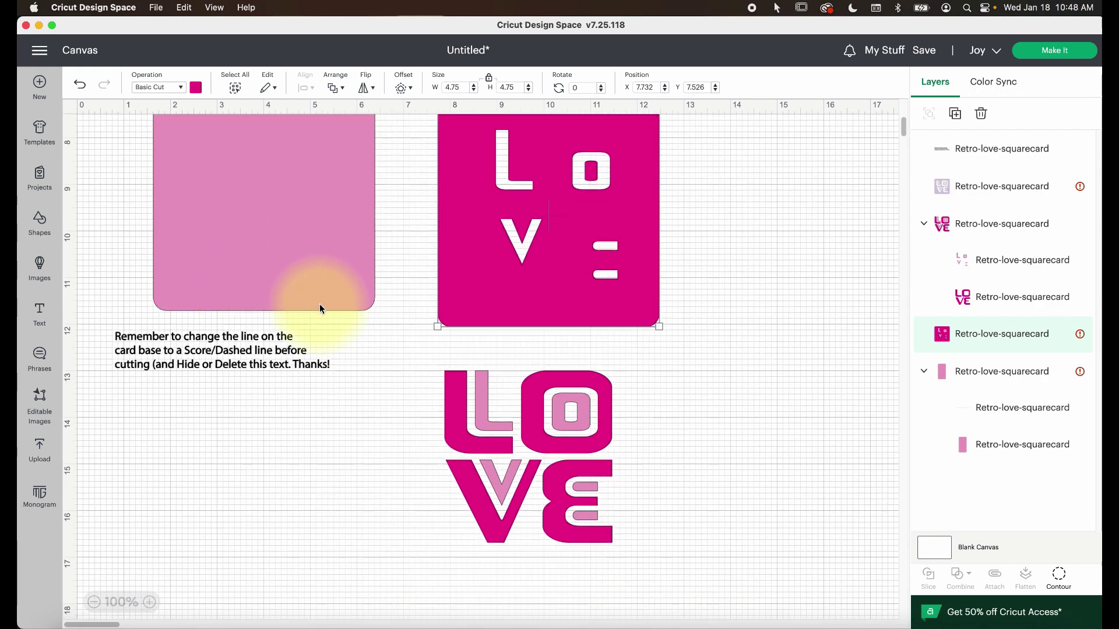
{"action": "left_click", "coordinate": [455, 411]}
{"action": "left_click_drag", "start_coordinate": [453, 410], "coordinate": [721, 166]}
{"action": "scroll", "coordinate": [712, 169], "scroll_direction": "up", "scroll_amount": 12}
{"action": "scroll", "coordinate": [737, 373], "scroll_direction": "down", "scroll_amount": 4}
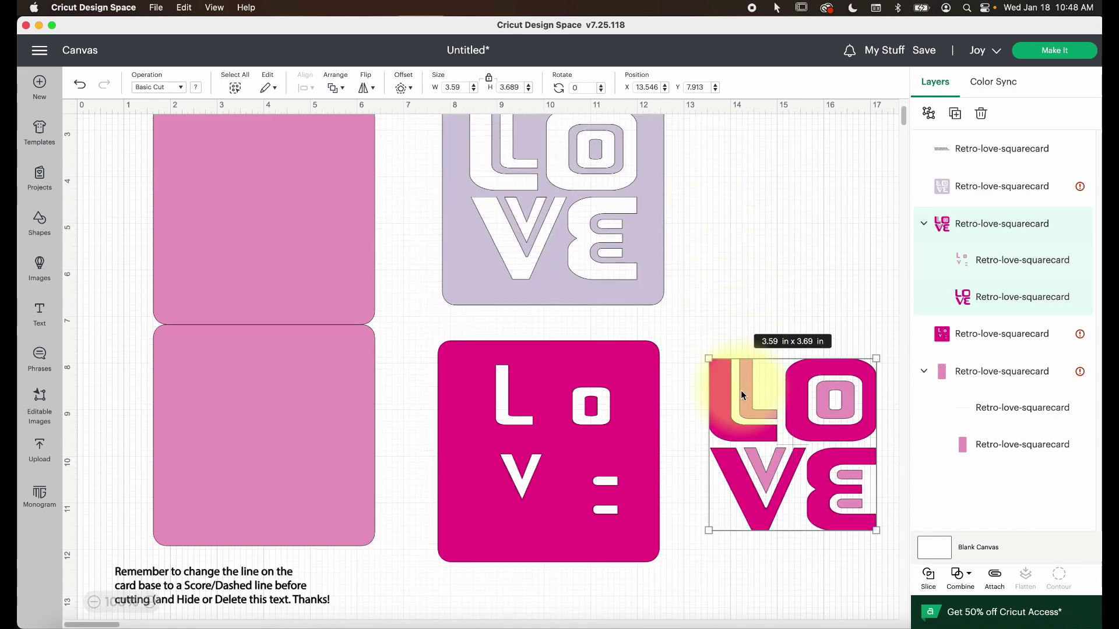
{"action": "left_click_drag", "start_coordinate": [723, 414], "coordinate": [710, 452]}
{"action": "scroll", "coordinate": [653, 237], "scroll_direction": "up", "scroll_amount": 3}
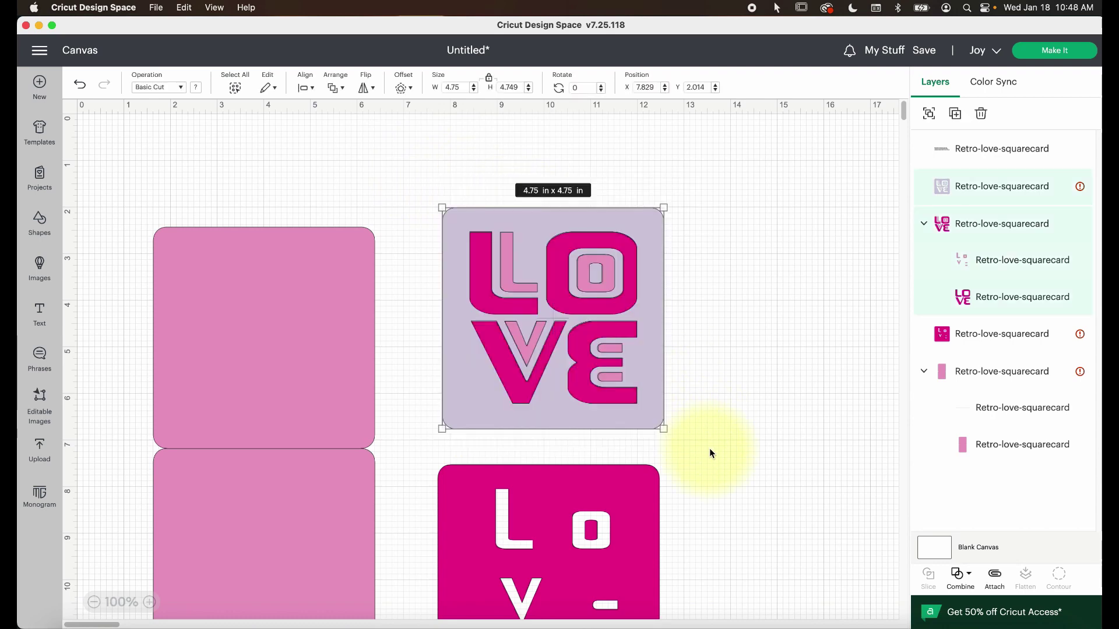
- Set the width of the selected lavender panel and LOVE lettering to 4.25 in
{"action": "left_click", "coordinate": [456, 88]}
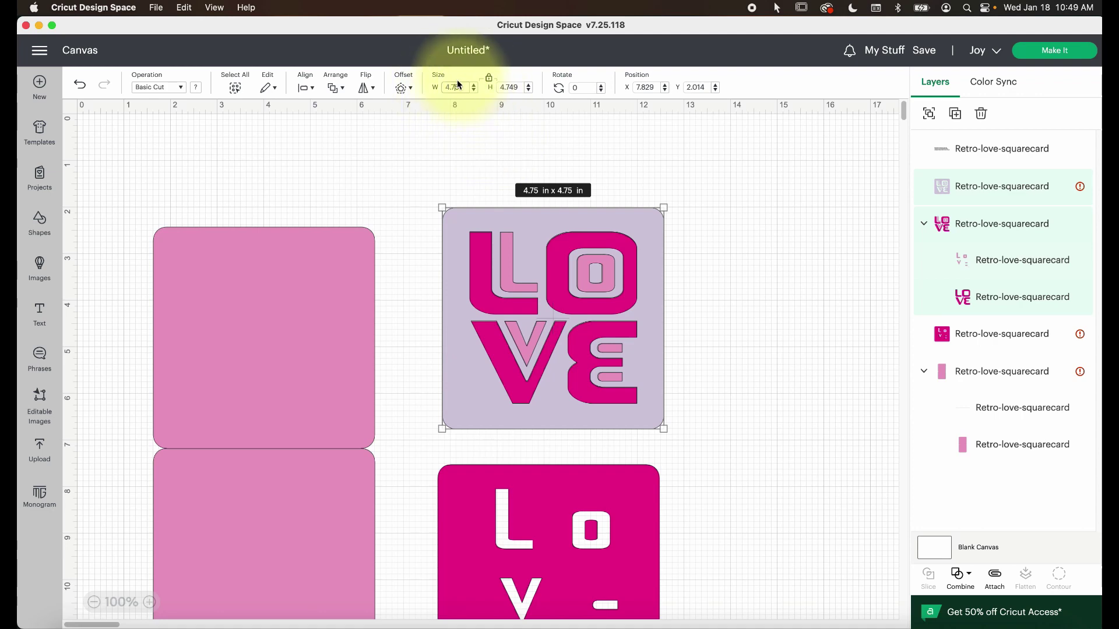
{"action": "key", "text": "BackSpace"}
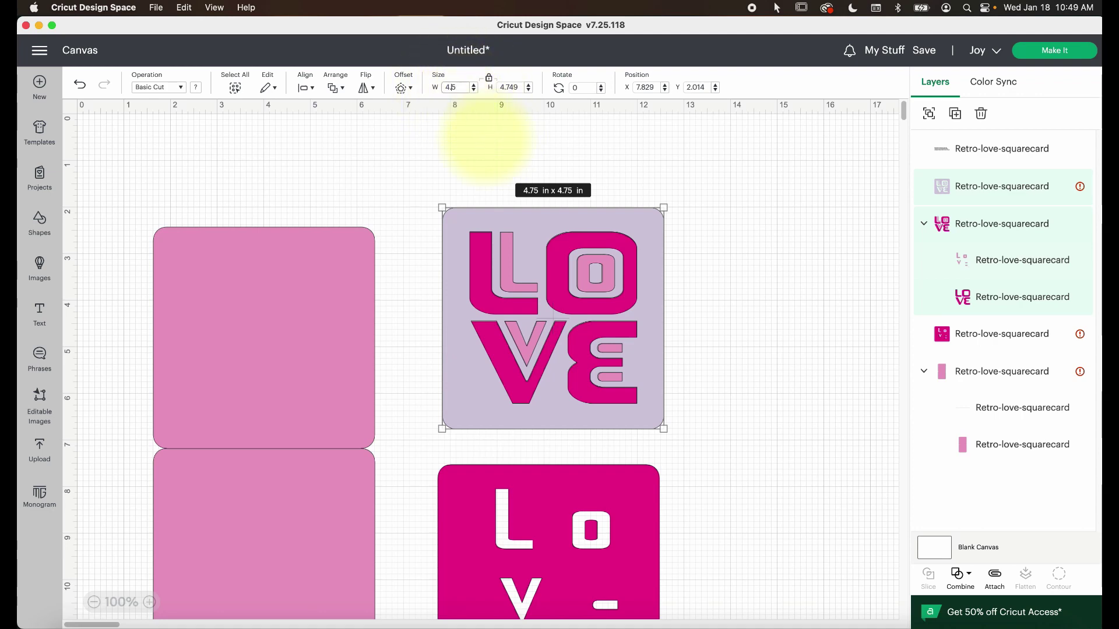
{"action": "key", "text": "Return"}
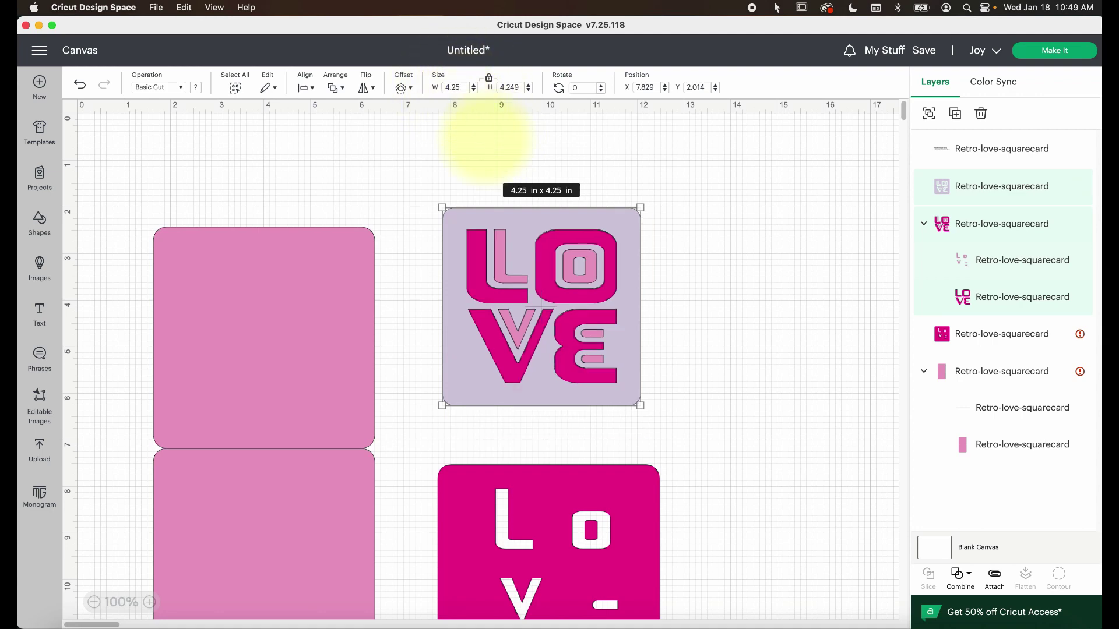
- Move the lavender panel off the LOVE lettering to about X 12.3 in, and hide the lettering group
{"action": "left_click", "coordinate": [676, 239]}
{"action": "left_click_drag", "start_coordinate": [543, 280], "coordinate": [750, 285]}
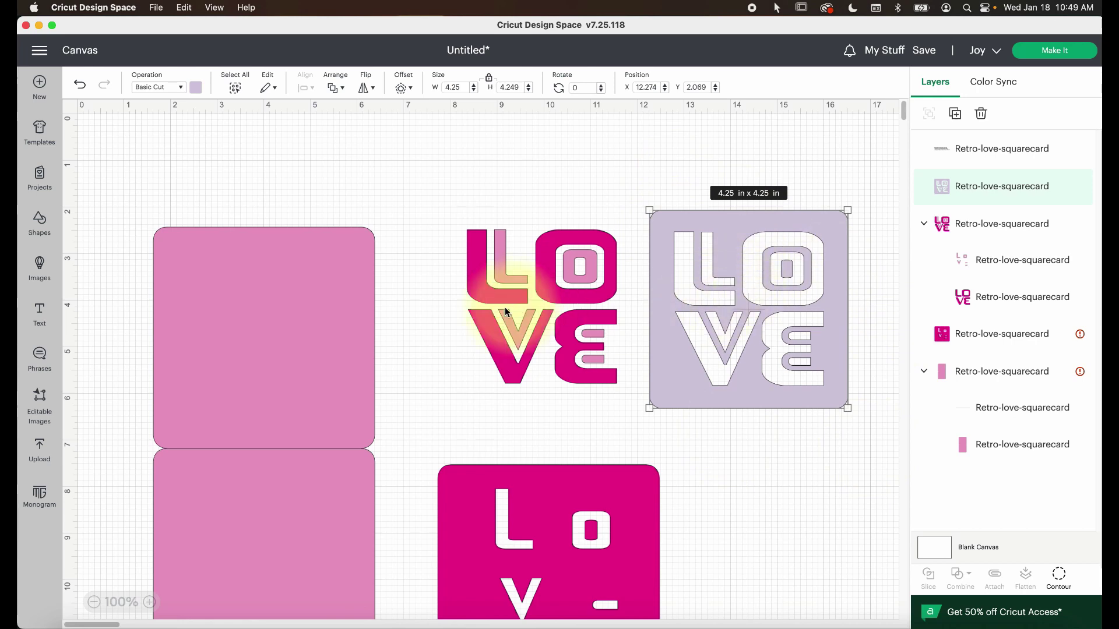
{"action": "left_click", "coordinate": [487, 300]}
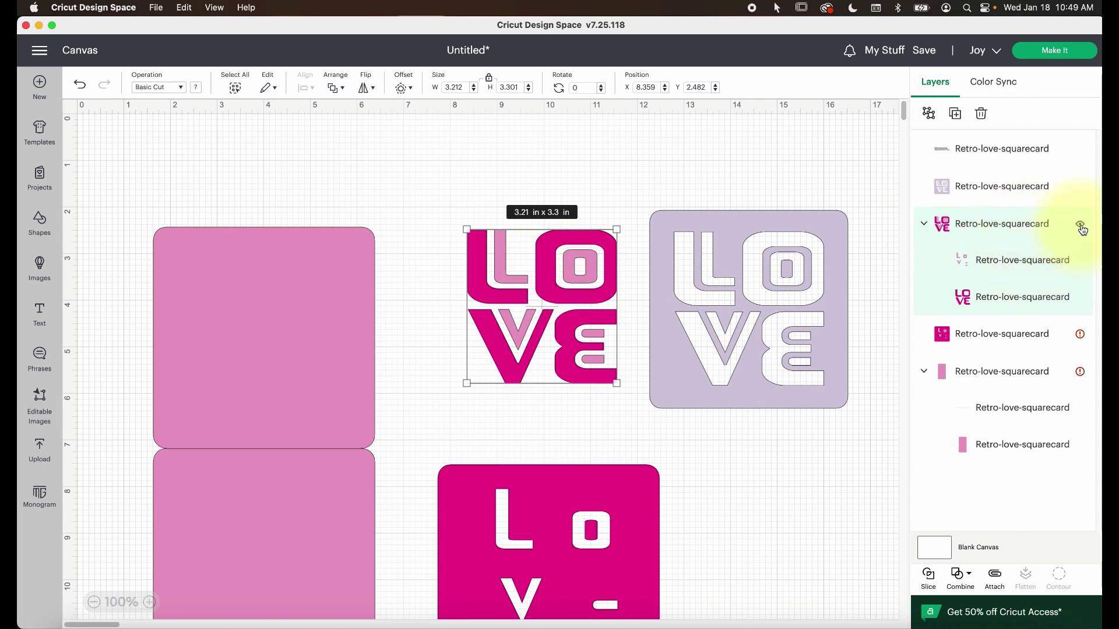
{"action": "left_click", "coordinate": [1081, 226]}
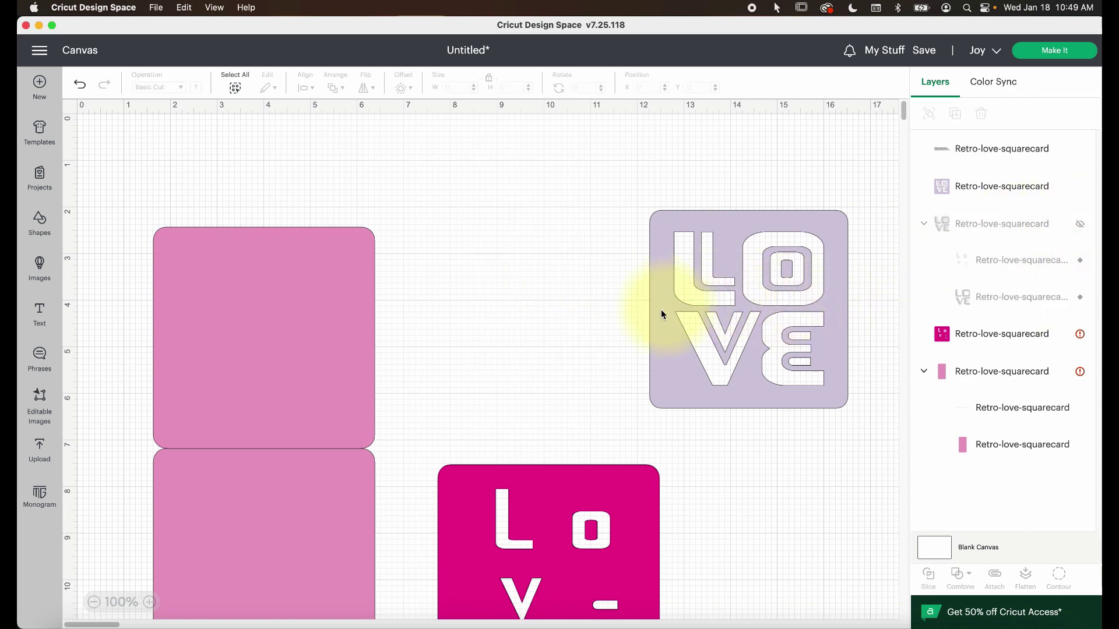
- Move the lavender panel back above the magenta panel at about X 7.9 in, and set its width to 4.75 in
{"action": "left_click_drag", "start_coordinate": [663, 317], "coordinate": [456, 327]}
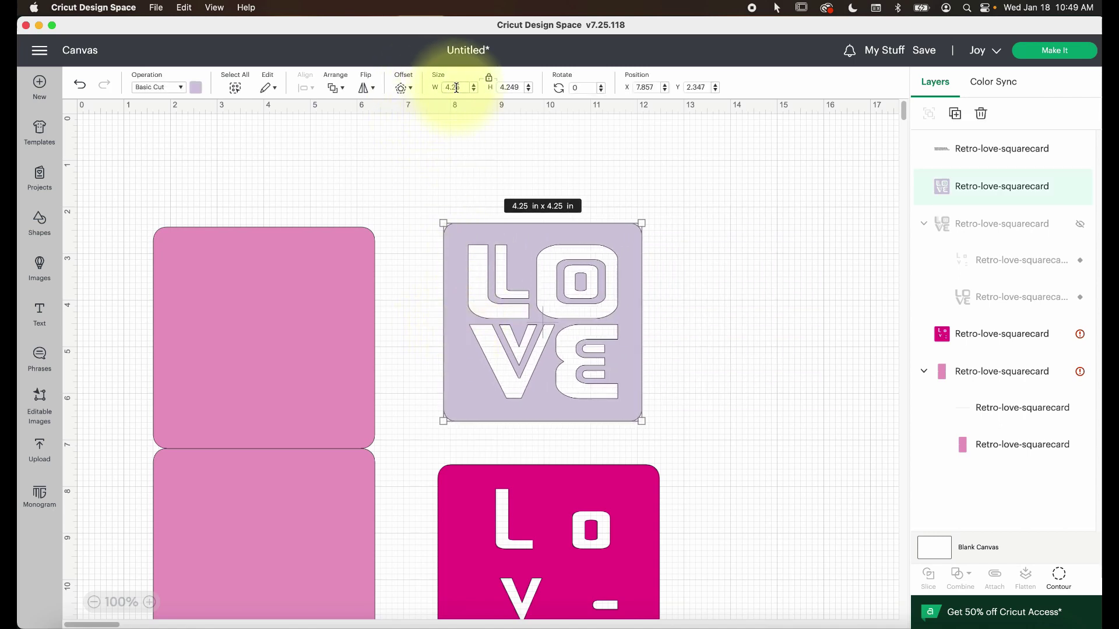
{"action": "type", "text": "4.75"}
{"action": "key", "text": "Return"}
{"action": "left_click", "coordinate": [408, 175]}
- Move the reminder text directly beneath the pink card base, to about X 1.7 in and Y 12.5 in
{"action": "scroll", "coordinate": [330, 233], "scroll_direction": "down", "scroll_amount": 3}
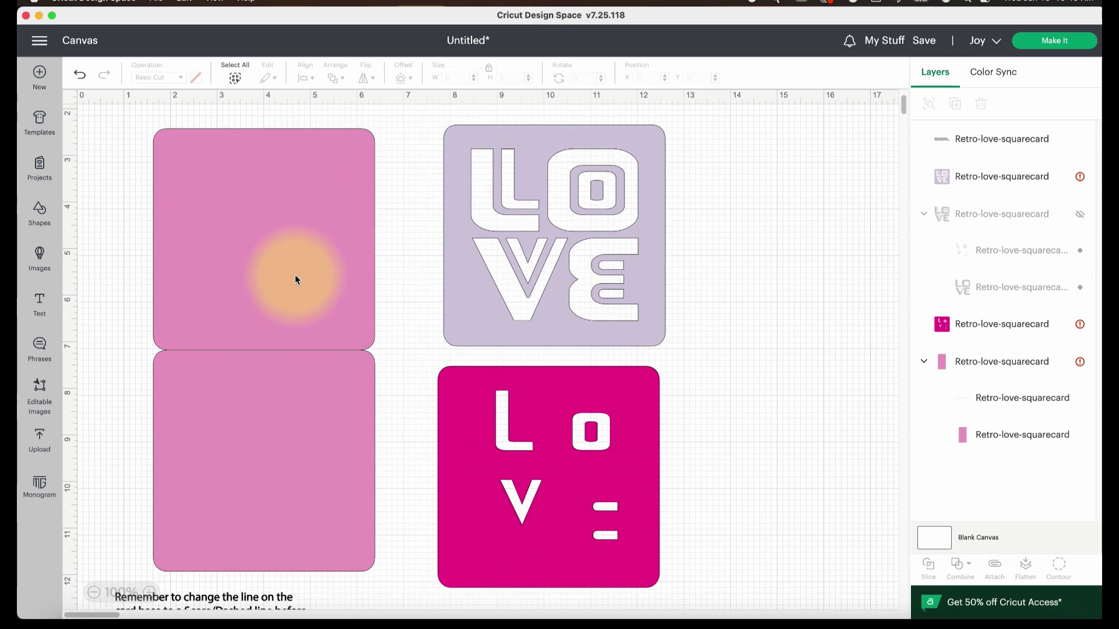
{"action": "scroll", "coordinate": [288, 257], "scroll_direction": "down", "scroll_amount": 4}
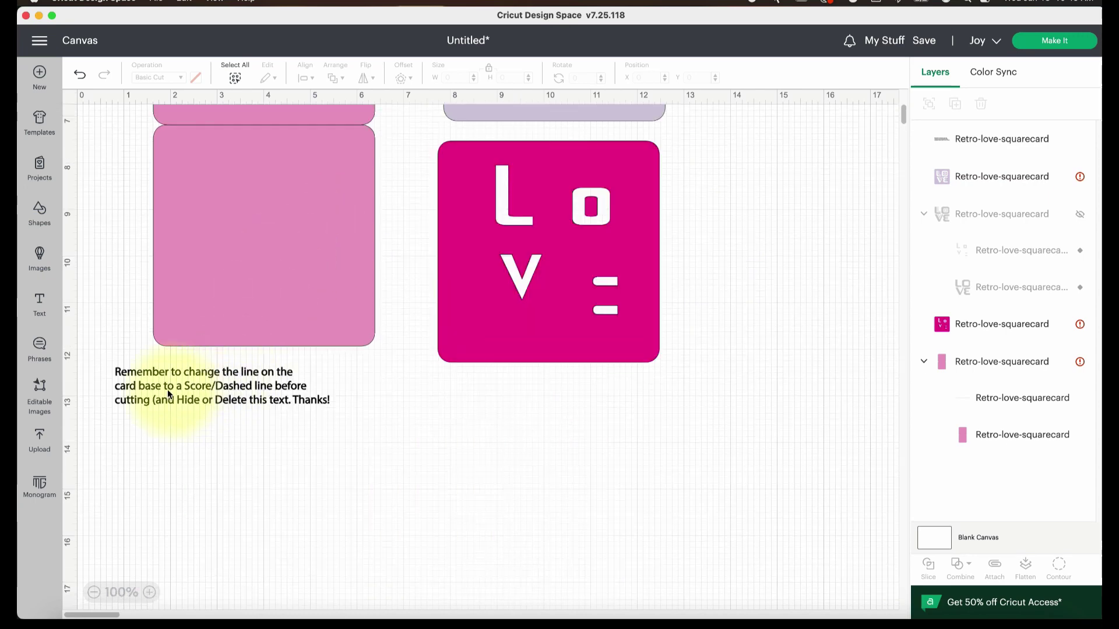
{"action": "left_click_drag", "start_coordinate": [145, 372], "coordinate": [187, 376]}
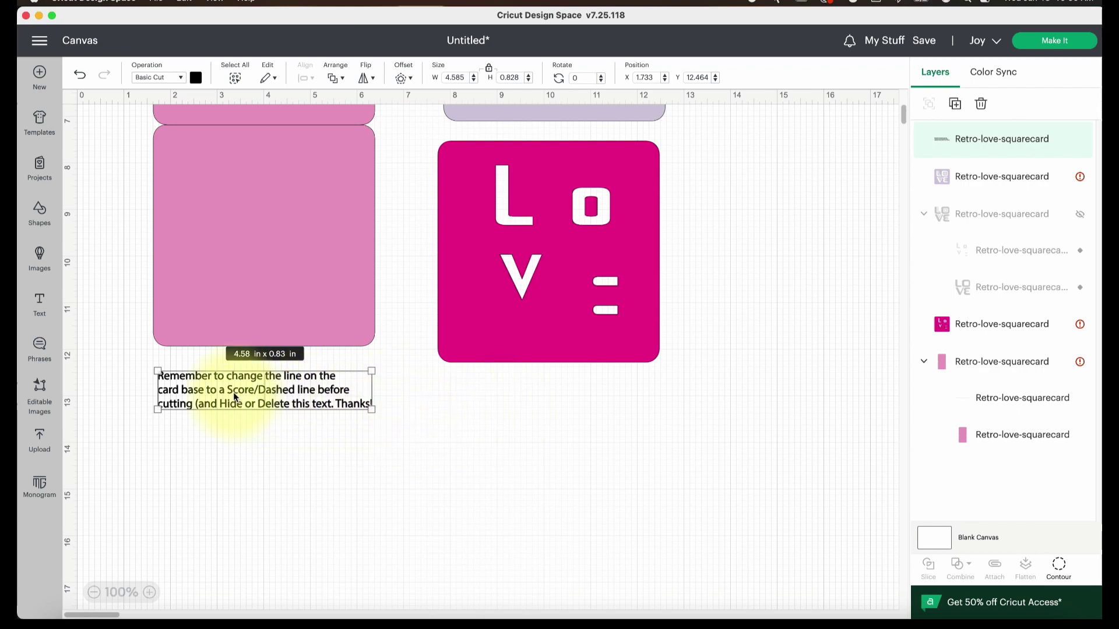
{"action": "scroll", "coordinate": [232, 392], "scroll_direction": "up", "scroll_amount": 3}
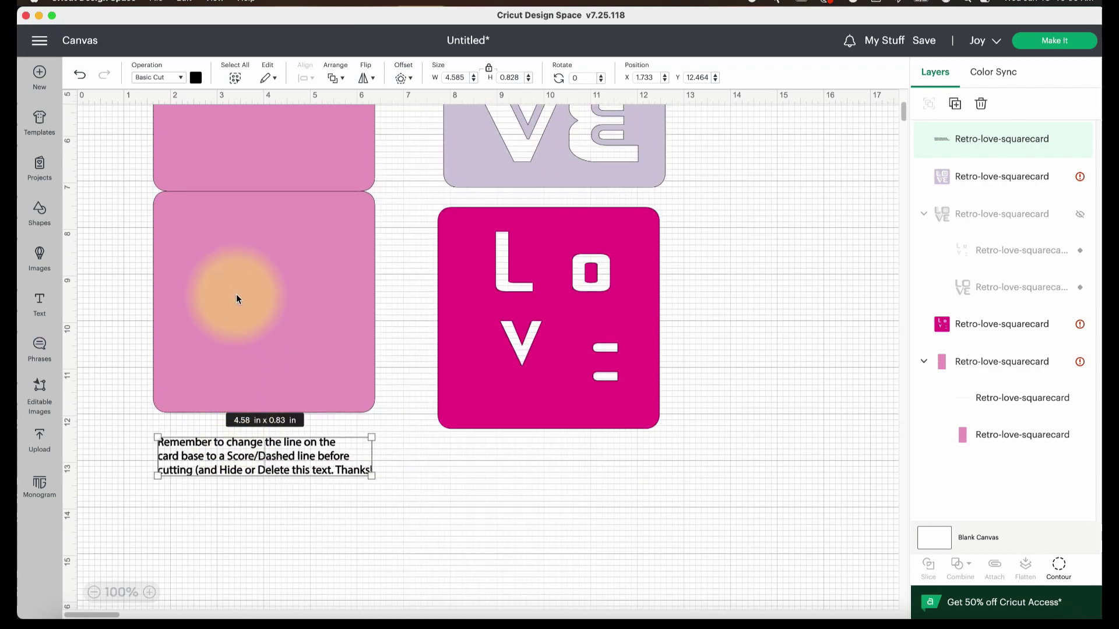
- Switch the machine to Cricut Maker, and change the operation of the card base's fold line to Score
{"action": "left_click", "coordinate": [236, 295]}
{"action": "scroll", "coordinate": [235, 293], "scroll_direction": "up", "scroll_amount": 4}
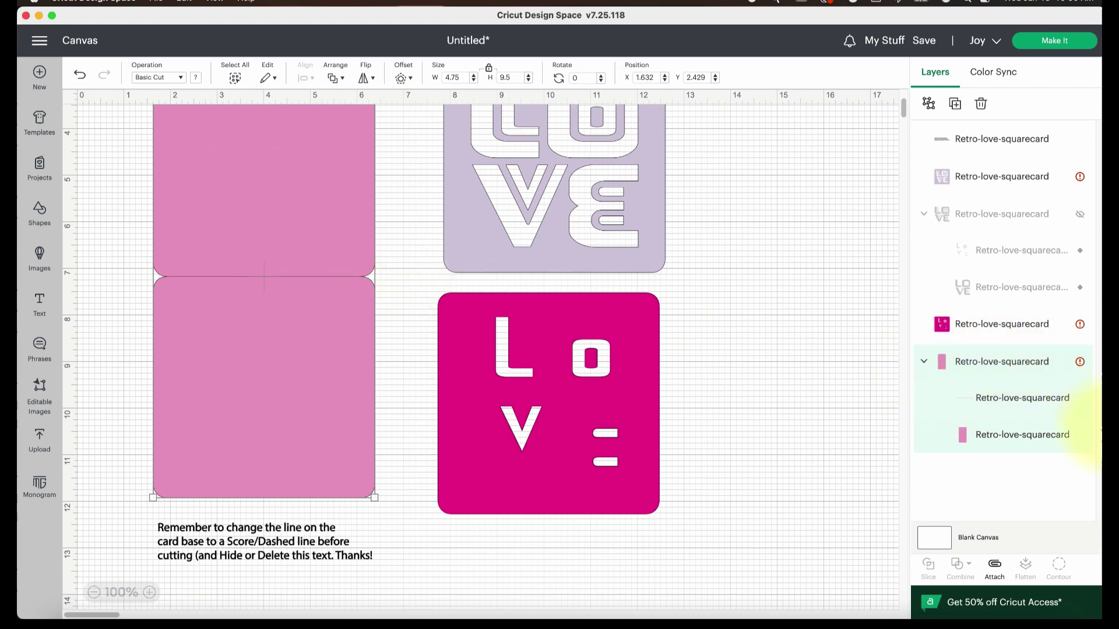
{"action": "left_click", "coordinate": [1015, 401]}
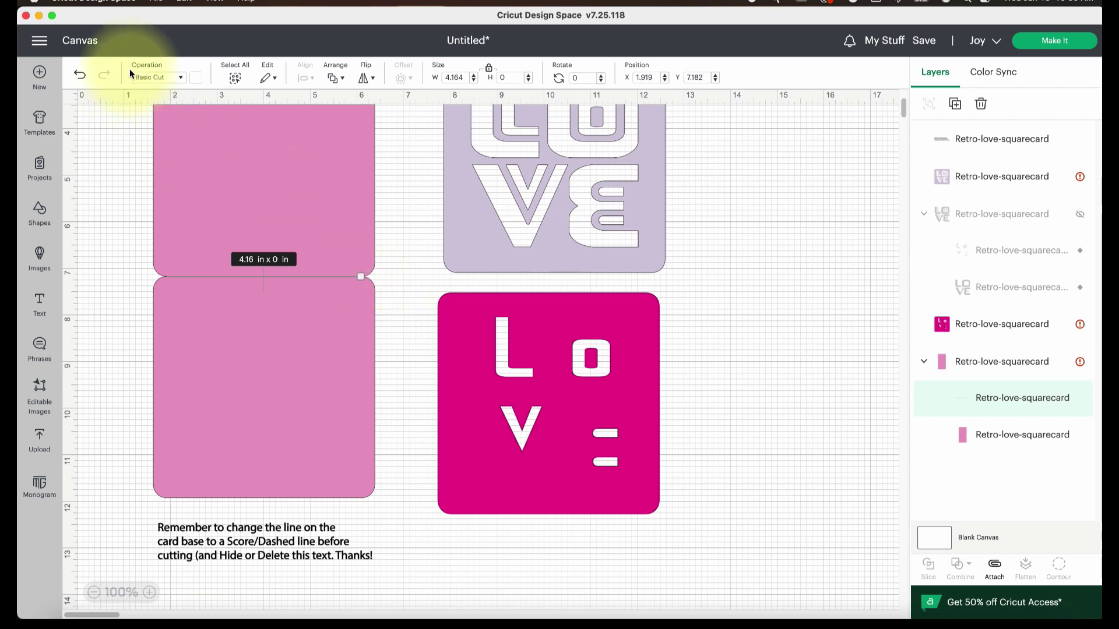
{"action": "left_click", "coordinate": [985, 47]}
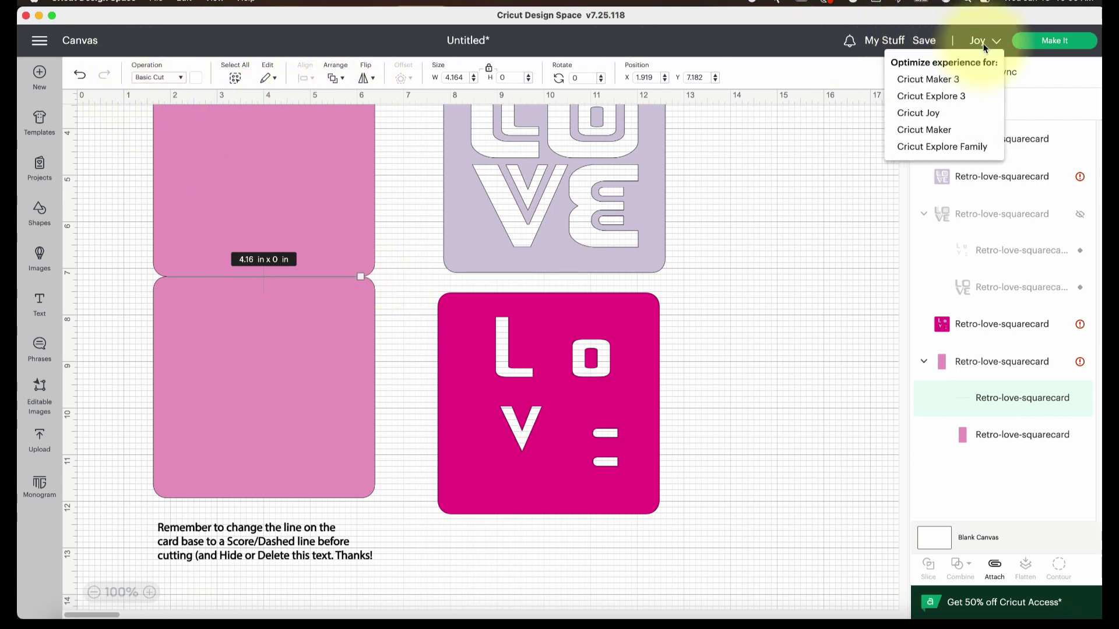
{"action": "left_click", "coordinate": [948, 138]}
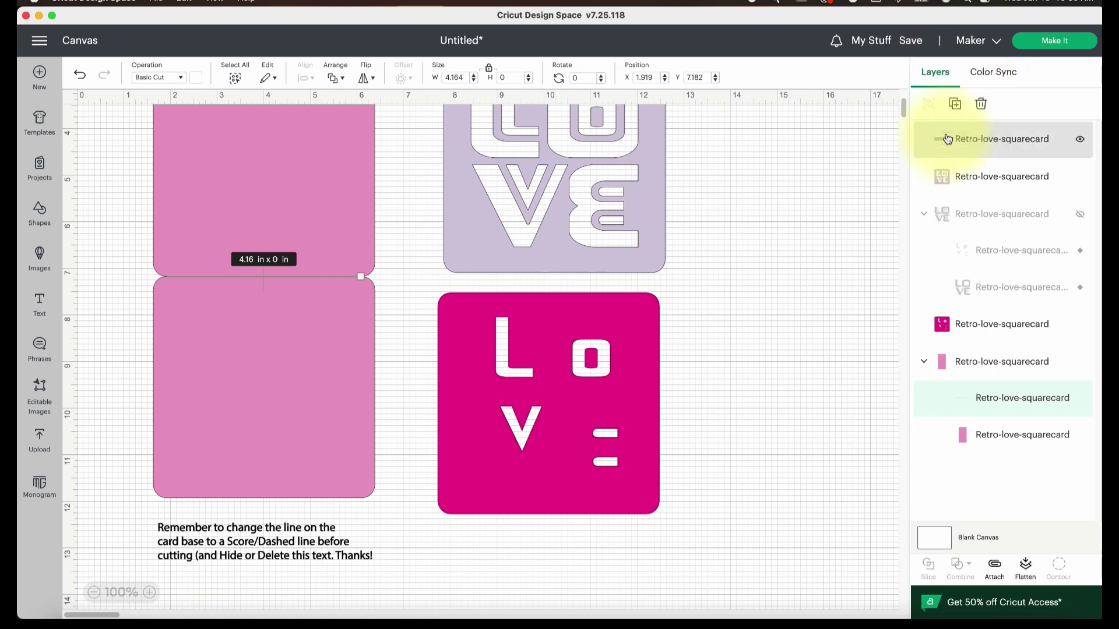
{"action": "left_click", "coordinate": [178, 78]}
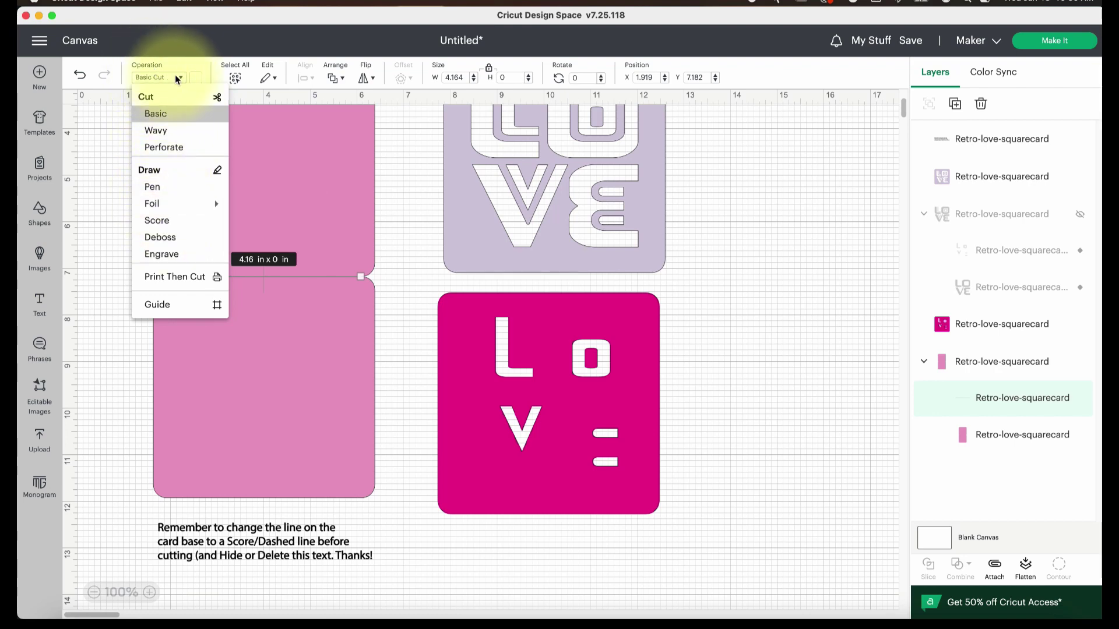
{"action": "left_click", "coordinate": [159, 222]}
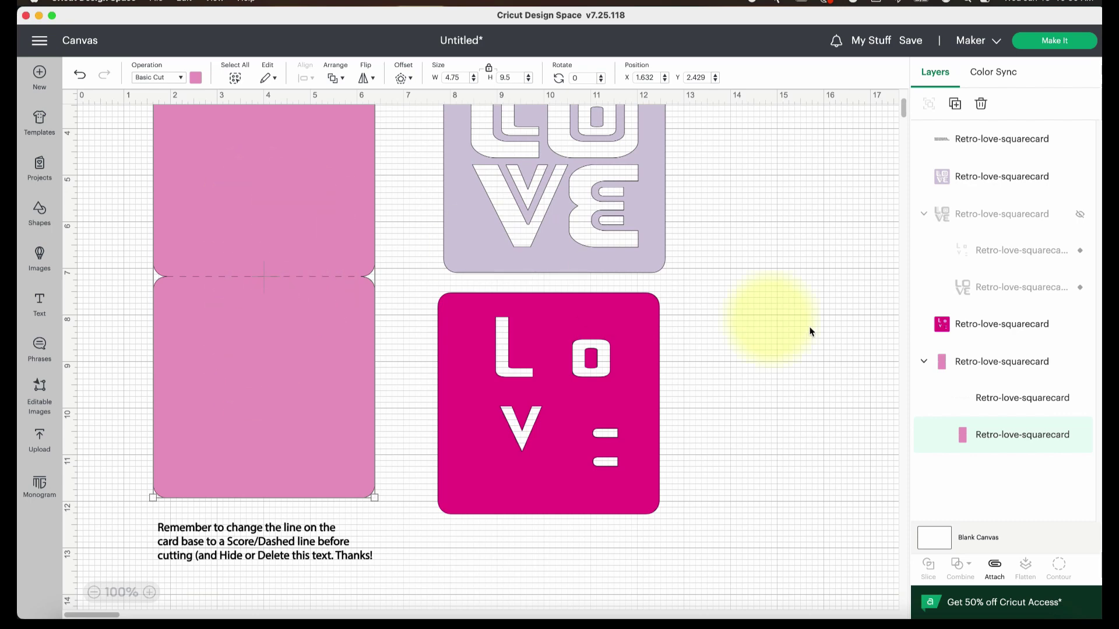
- Attach the score line to the pink card base, and hide the reminder text beneath the base
{"action": "left_click", "coordinate": [959, 369]}
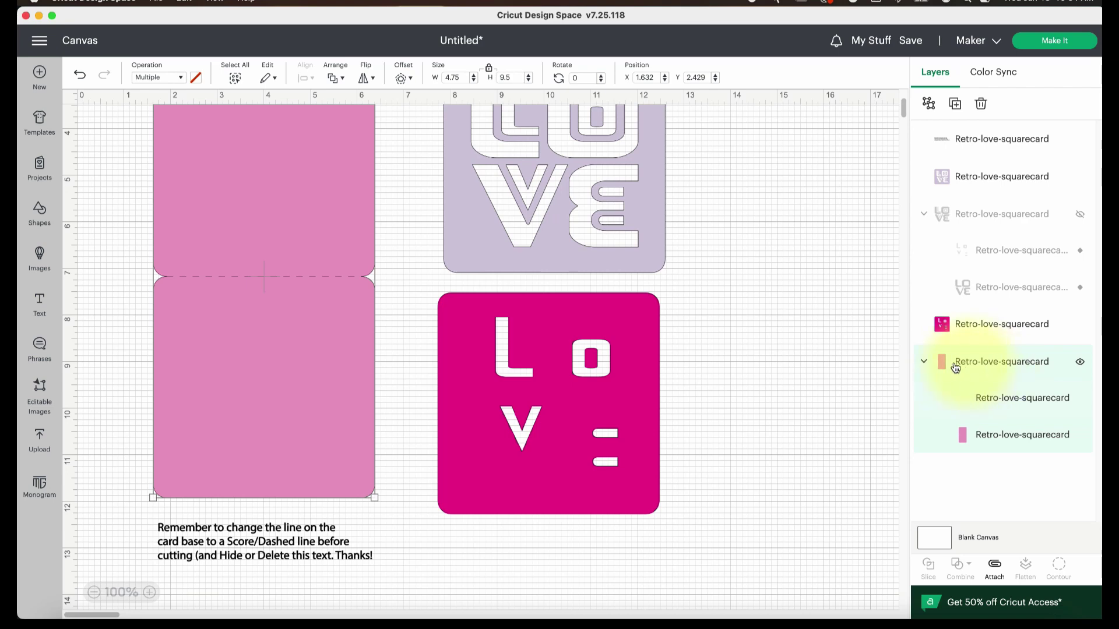
{"action": "left_click", "coordinate": [995, 565]}
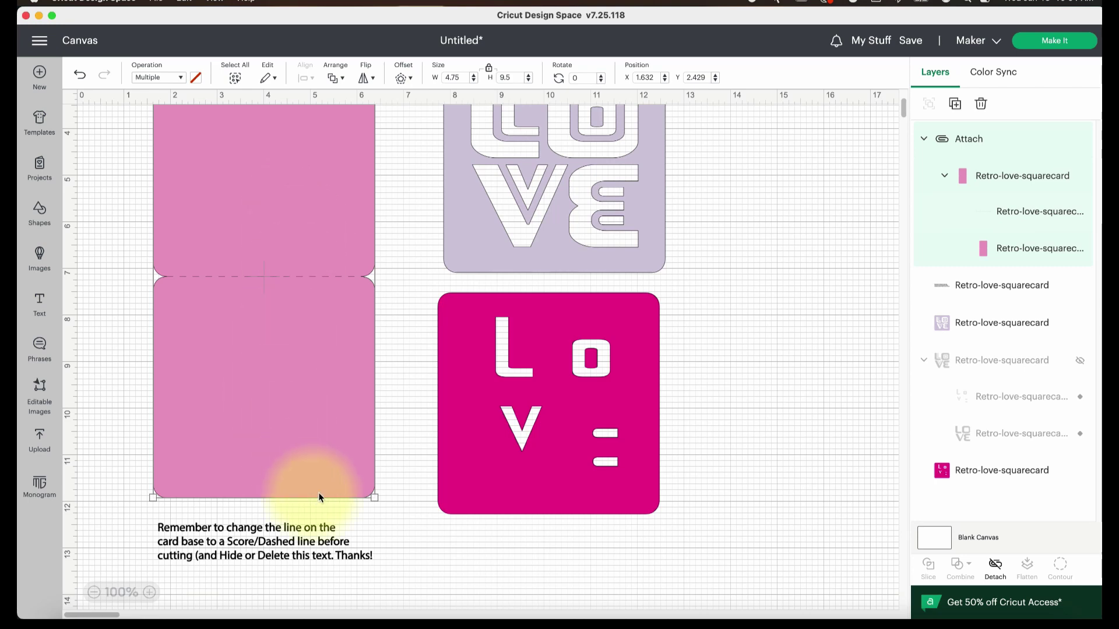
{"action": "left_click", "coordinate": [254, 532]}
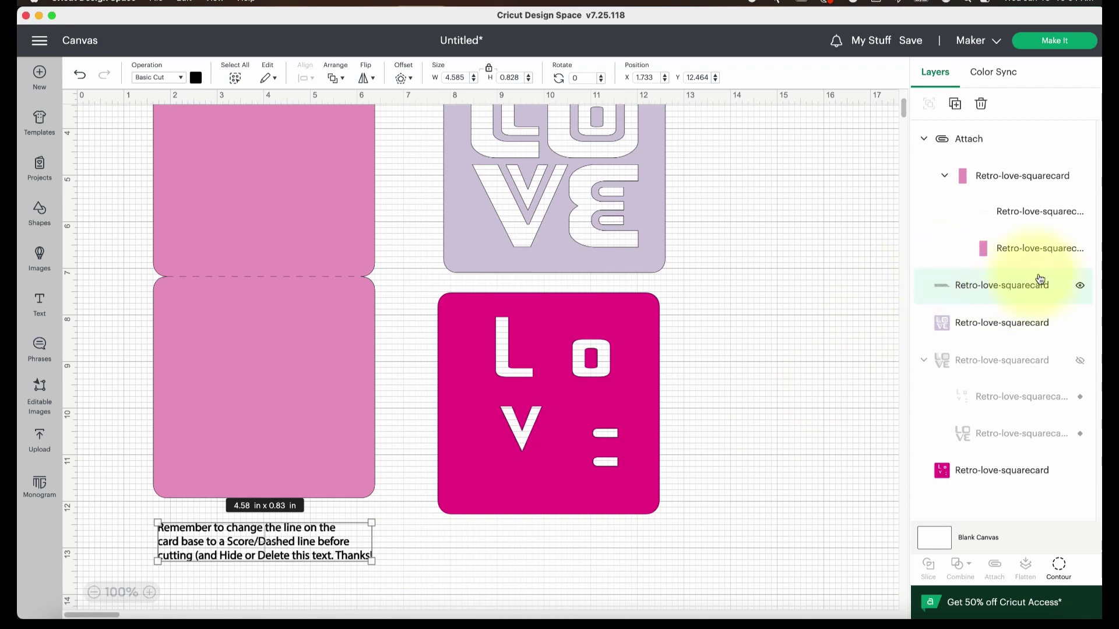
{"action": "left_click", "coordinate": [1080, 289]}
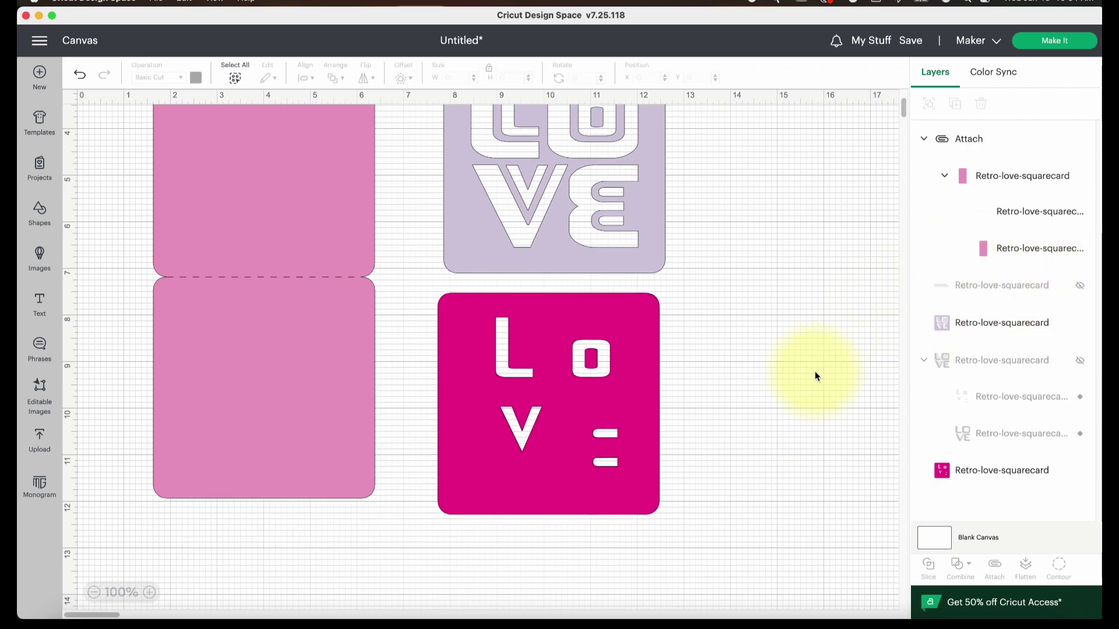
- Send the project to mat preparation, and review the layouts of the magenta mat and the pink score-and-cut mat
{"action": "scroll", "coordinate": [814, 372], "scroll_direction": "up", "scroll_amount": 3}
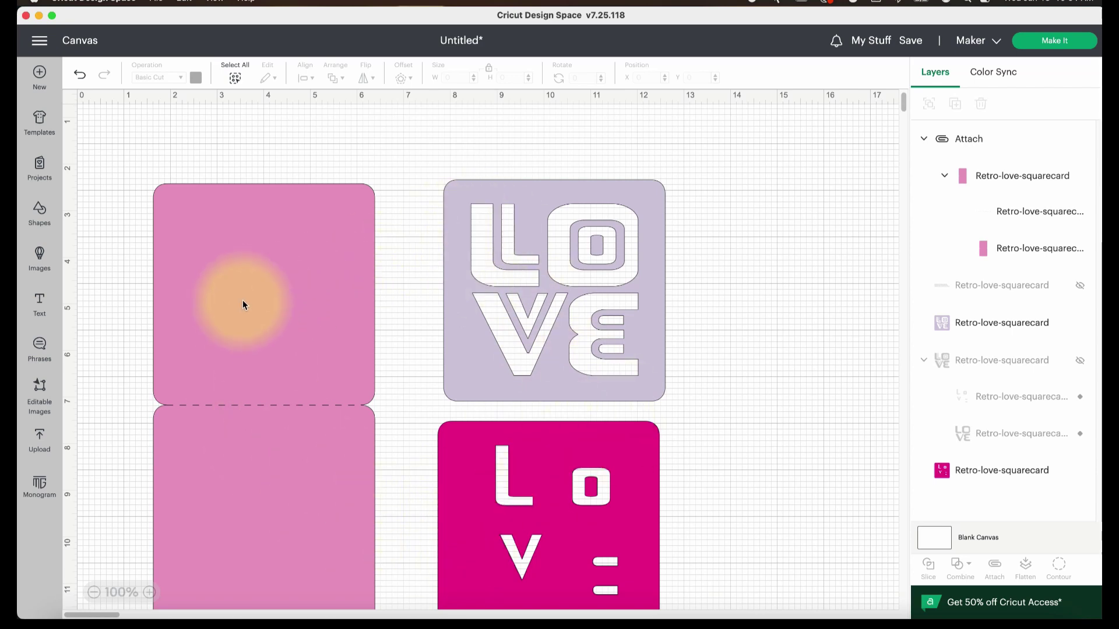
{"action": "scroll", "coordinate": [244, 287], "scroll_direction": "down", "scroll_amount": 1}
{"action": "scroll", "coordinate": [244, 287], "scroll_direction": "down", "scroll_amount": 2}
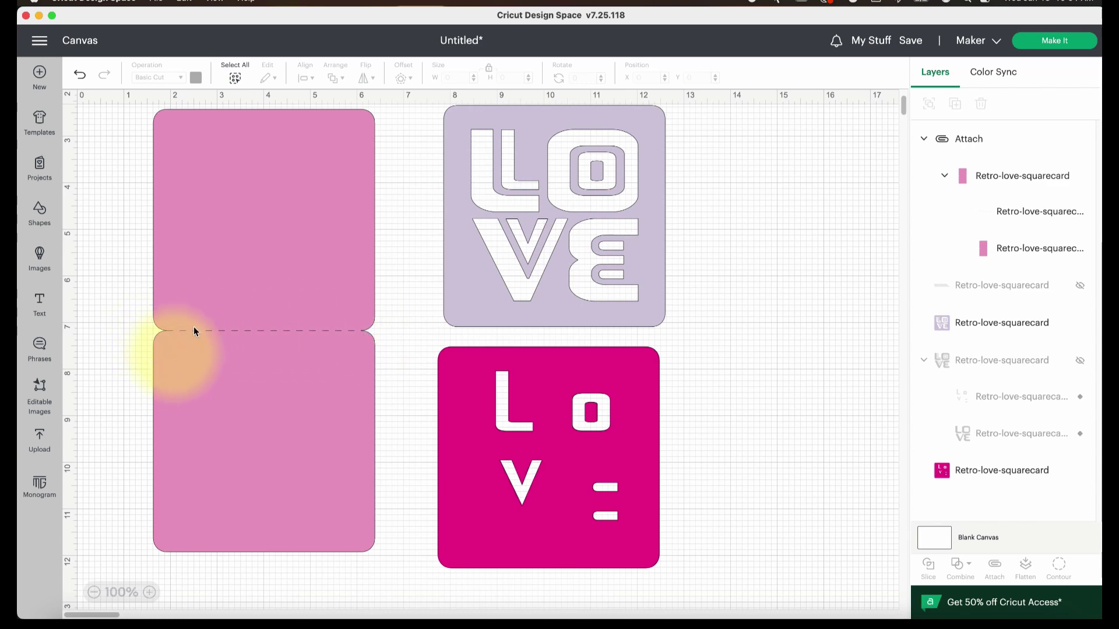
{"action": "scroll", "coordinate": [298, 380], "scroll_direction": "up", "scroll_amount": 3}
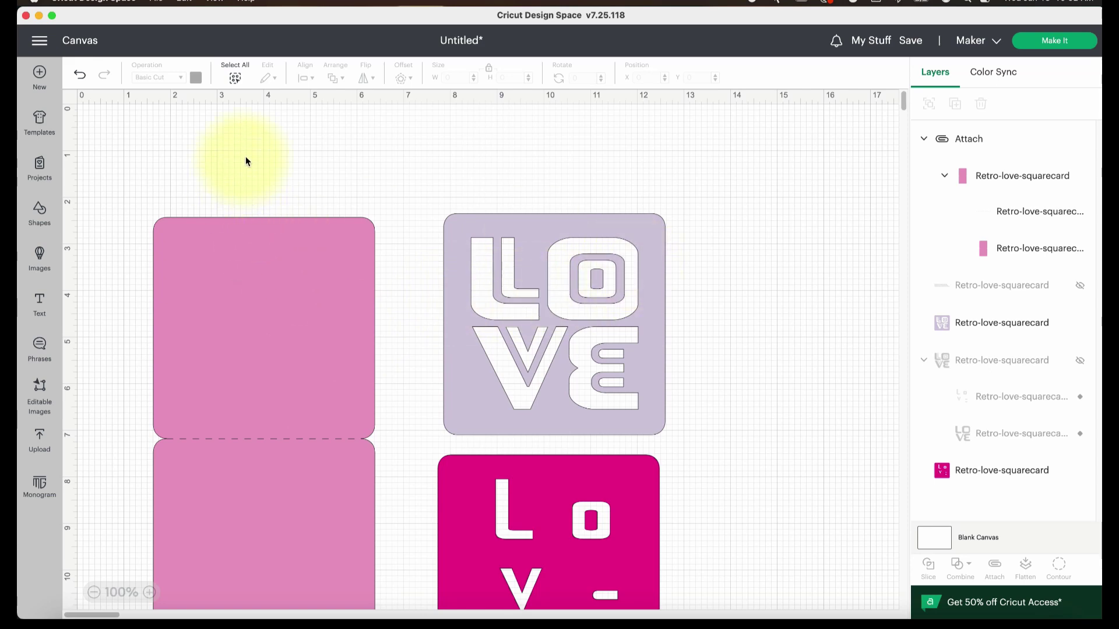
{"action": "left_click", "coordinate": [1054, 49]}
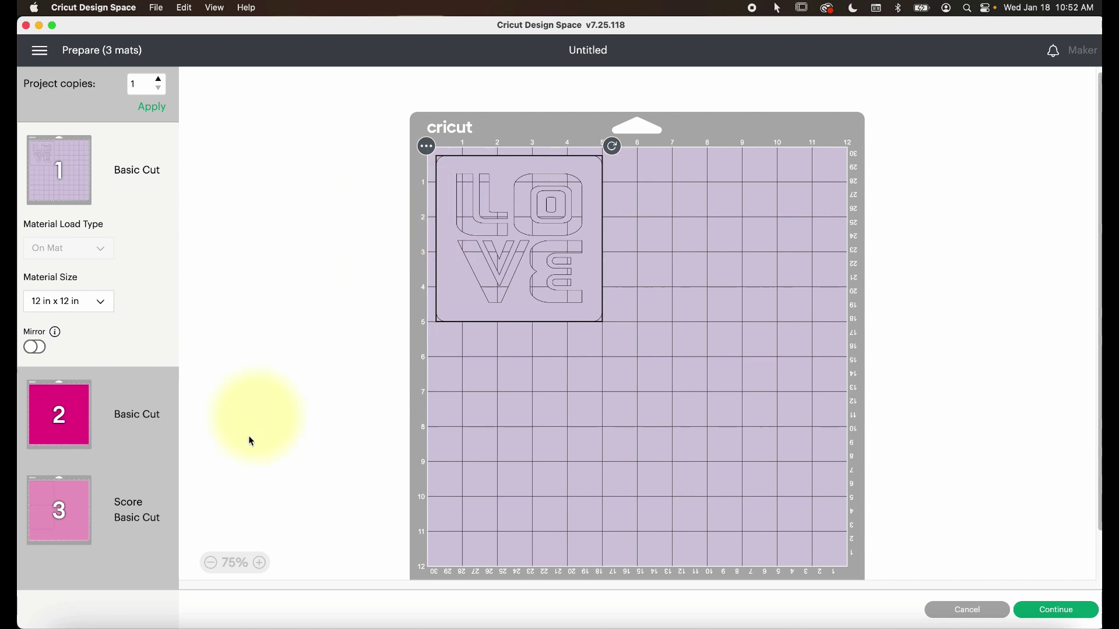
{"action": "left_click", "coordinate": [128, 412]}
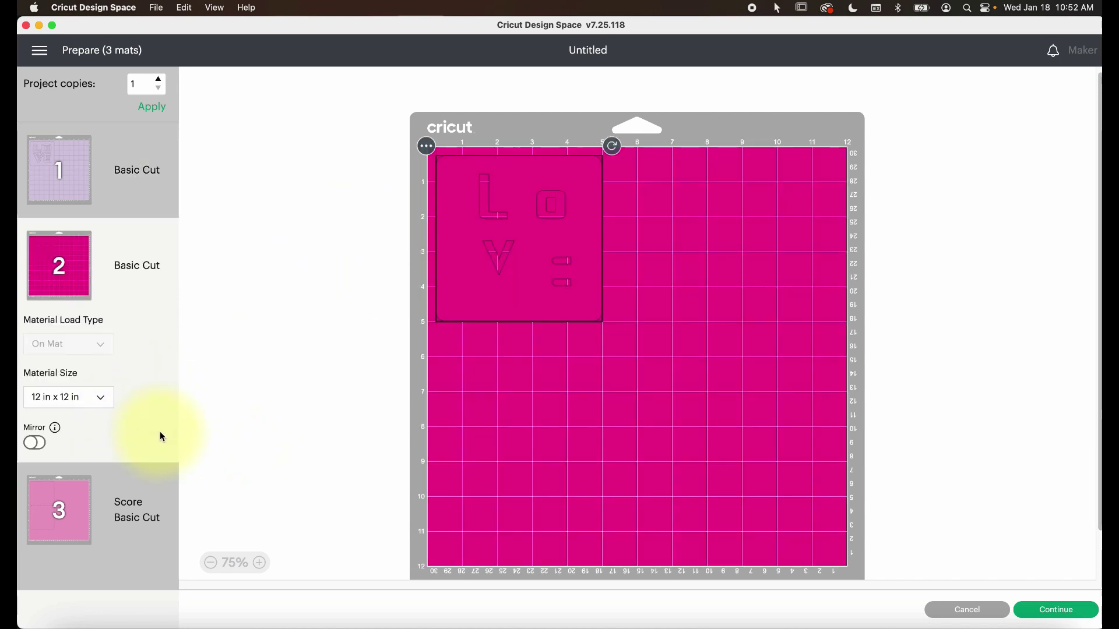
{"action": "left_click", "coordinate": [142, 493]}
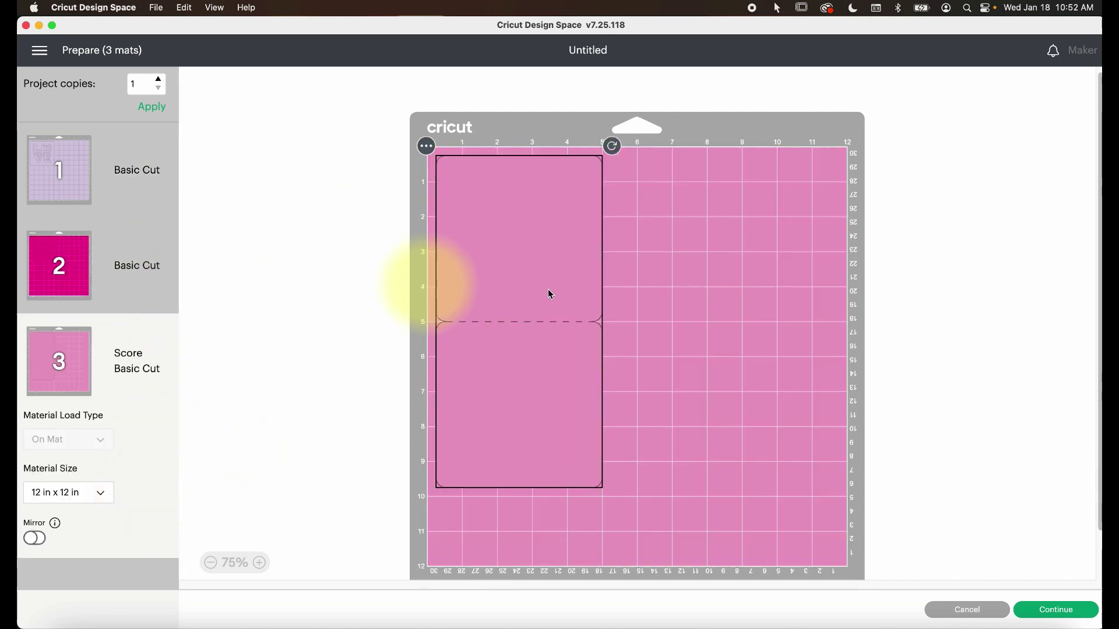
- Continue to the make stage, preview the mats, and set the base material to Cardstock (for intricate cuts)
{"action": "left_click", "coordinate": [1062, 617]}
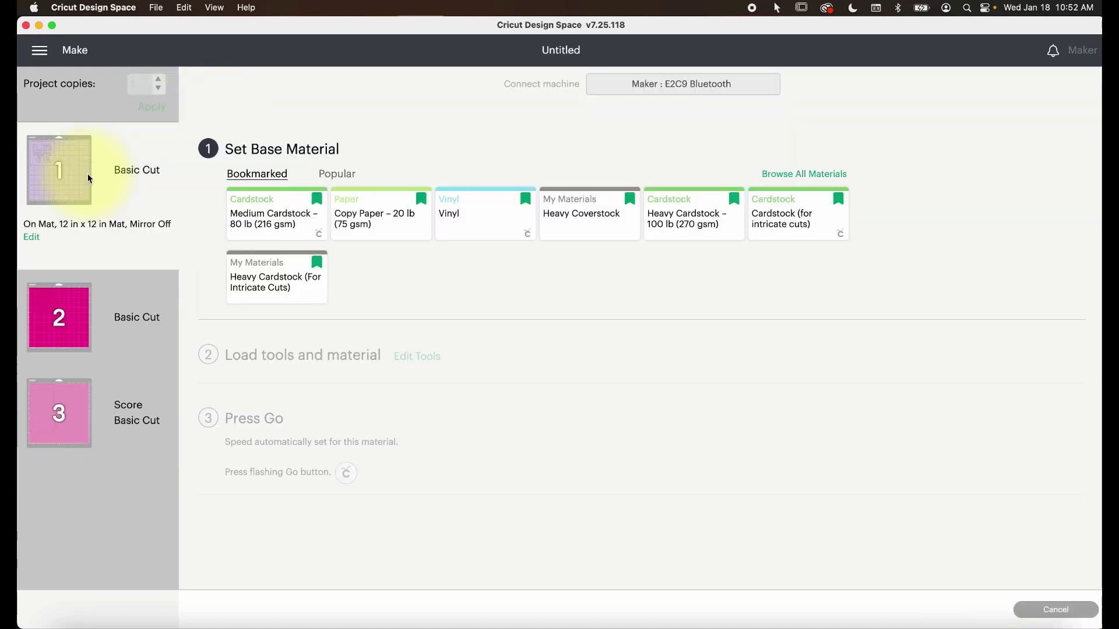
{"action": "mouse_move", "coordinate": [89, 179]}
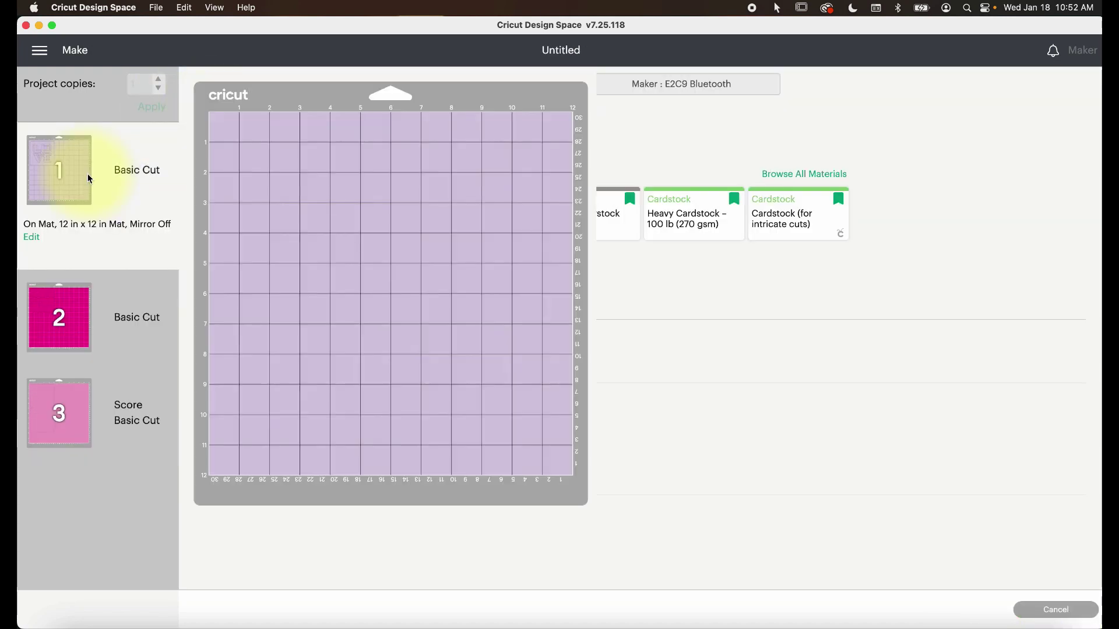
{"action": "mouse_move", "coordinate": [53, 171]}
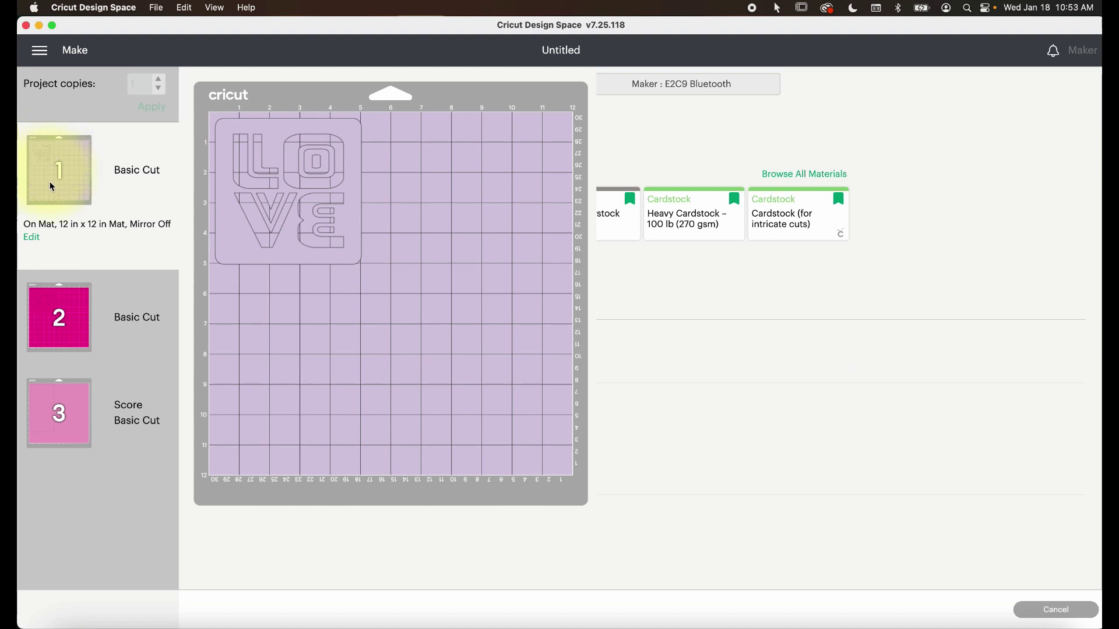
{"action": "mouse_move", "coordinate": [65, 321]}
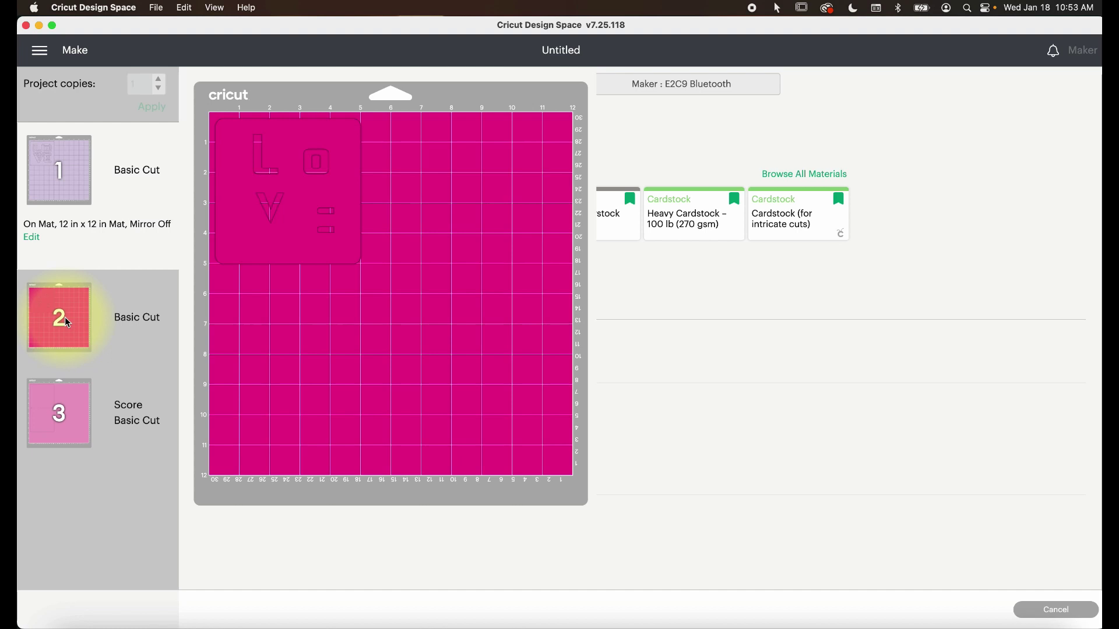
{"action": "mouse_move", "coordinate": [56, 419]}
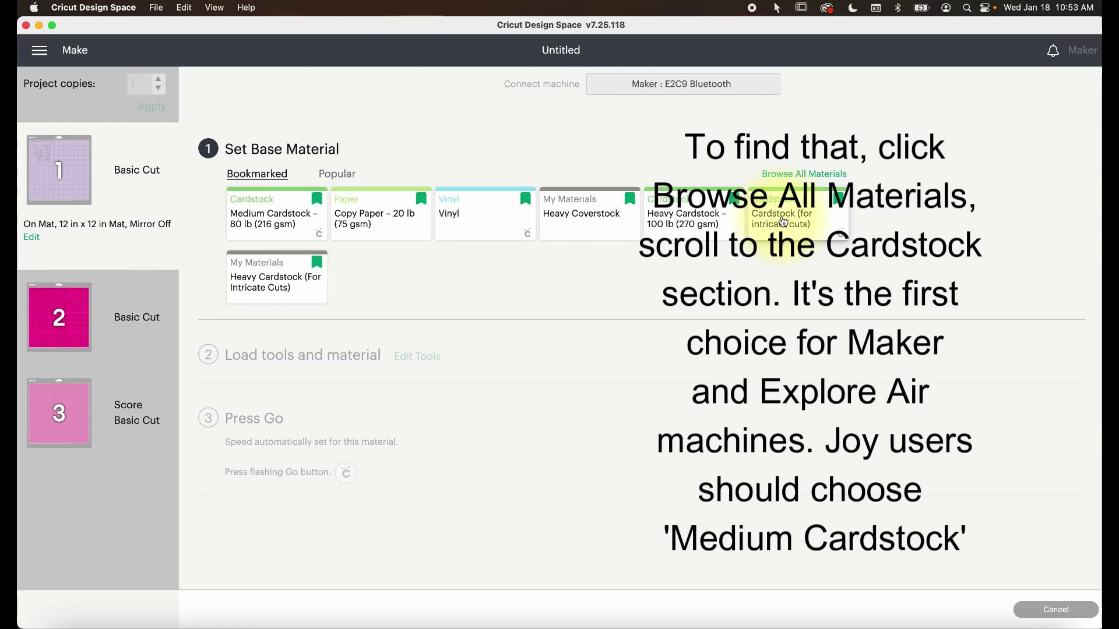
{"action": "left_click", "coordinate": [784, 222]}
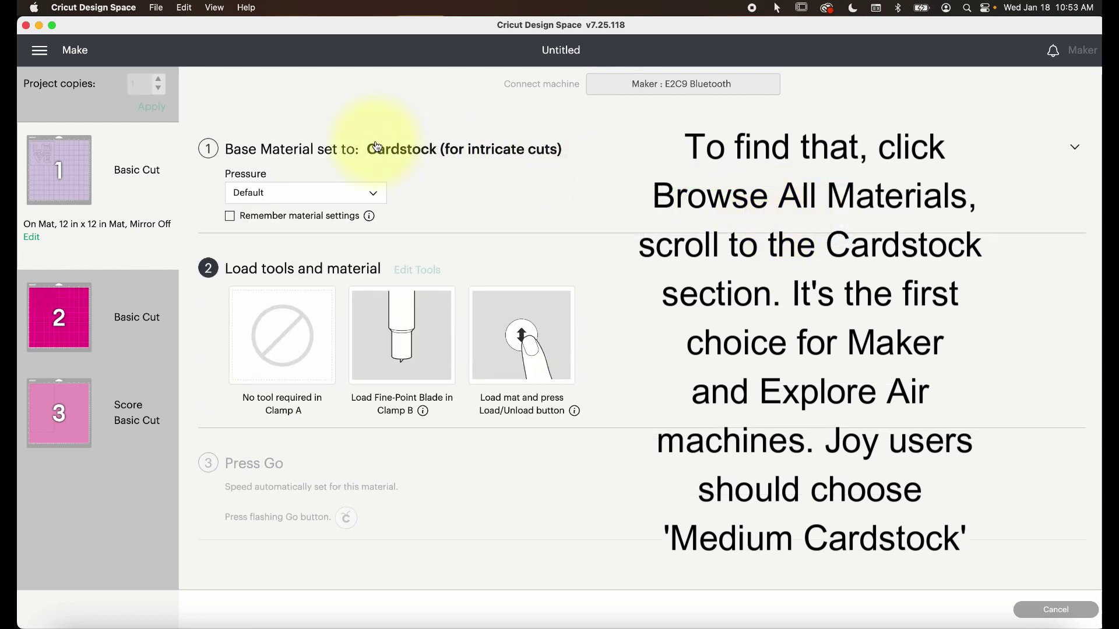
- Inspect the tools, base material options and layout of the pink score-and-cut mat, and return to the lavender mat
{"action": "left_click", "coordinate": [109, 431]}
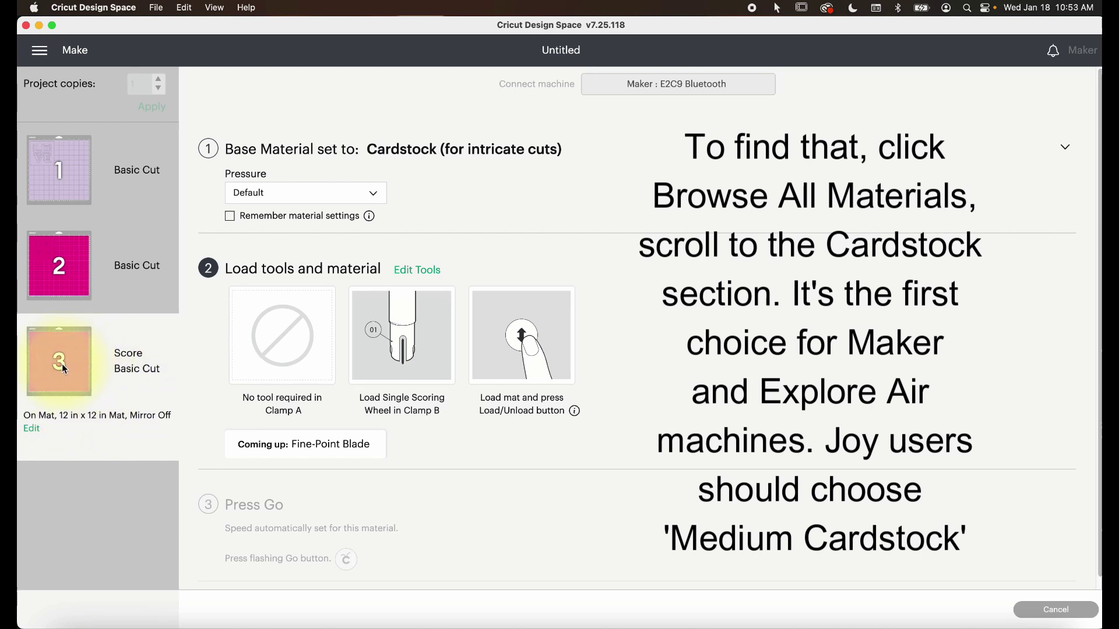
{"action": "left_click", "coordinate": [406, 149]}
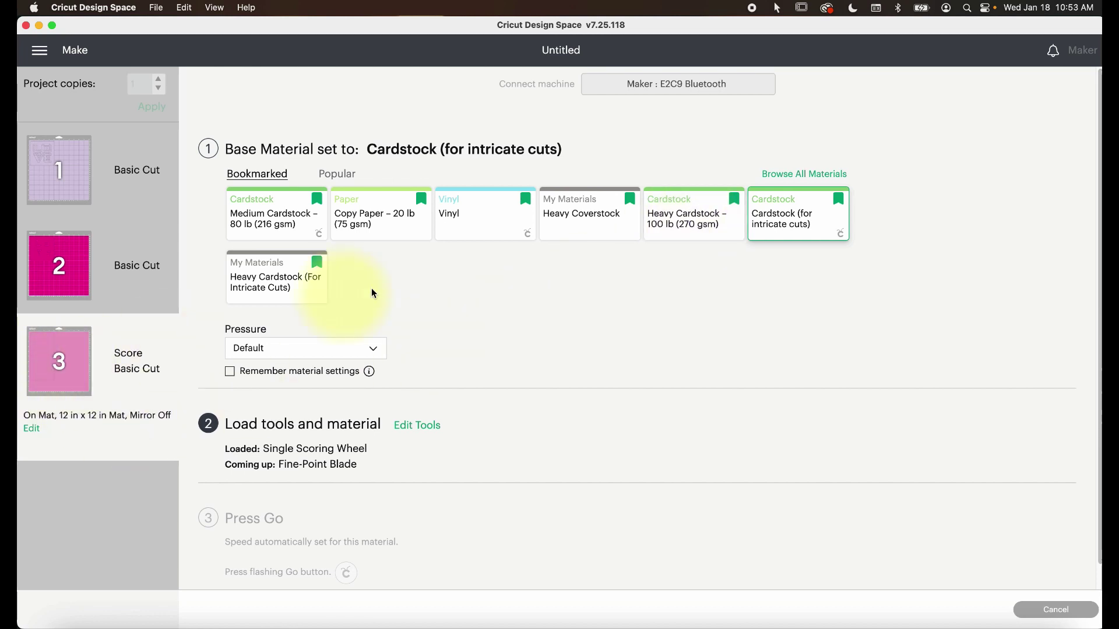
{"action": "mouse_move", "coordinate": [49, 350]}
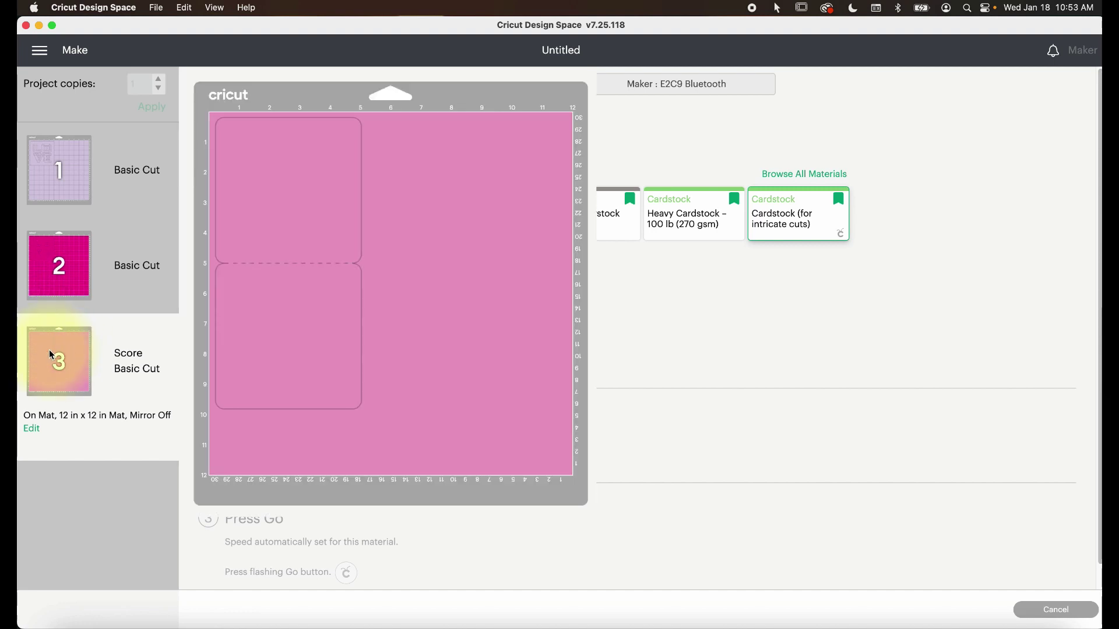
{"action": "left_click", "coordinate": [54, 151]}
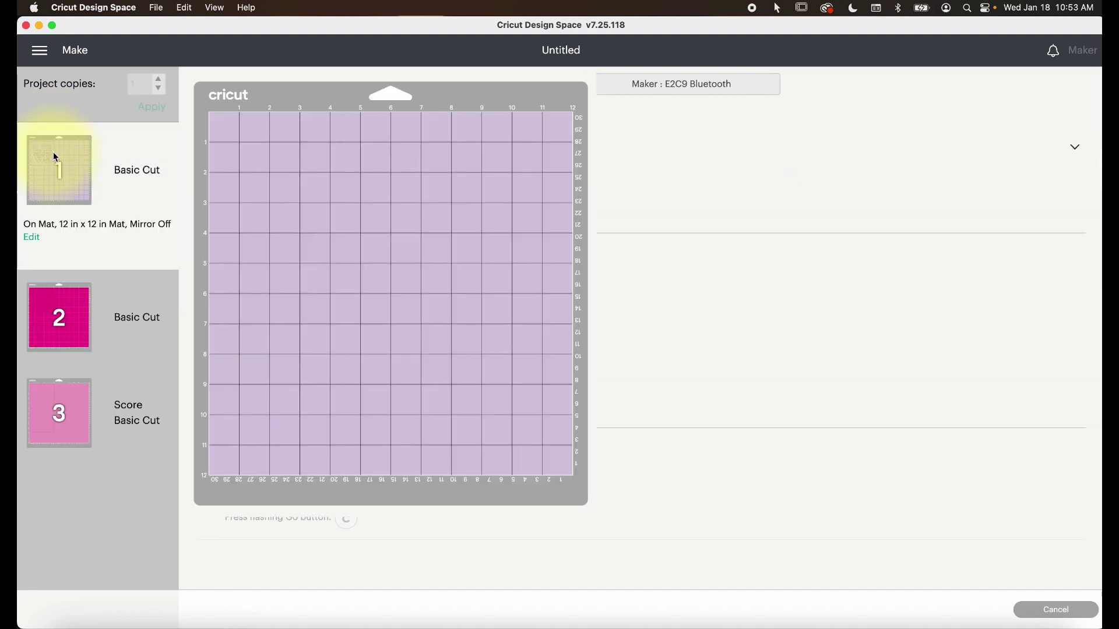